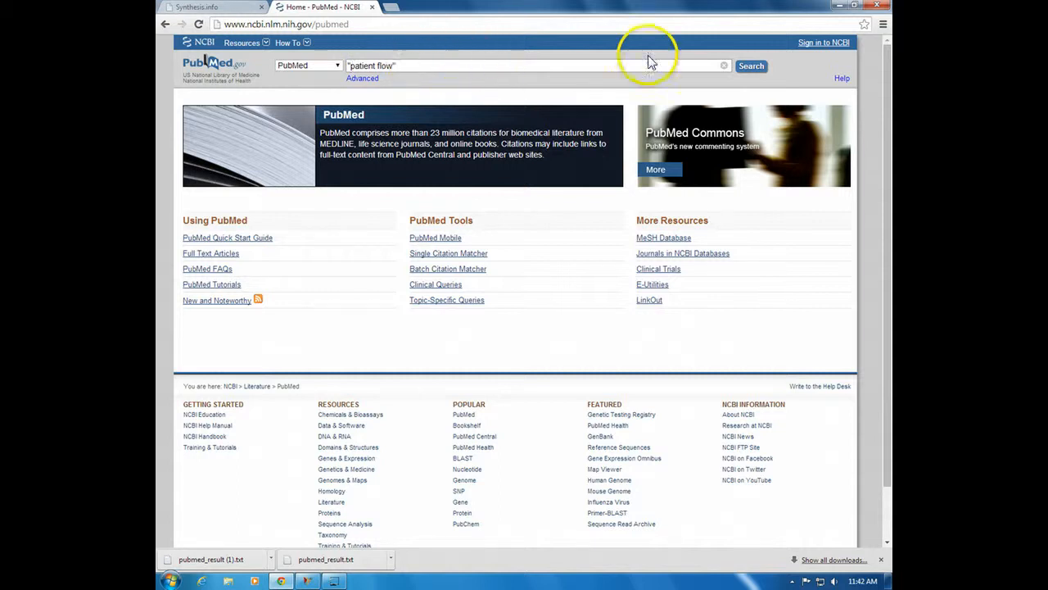
# Search PubMed for "patient flow" and choose the MEDLINE format for exporting the results to a file
pyautogui.click(751, 64)
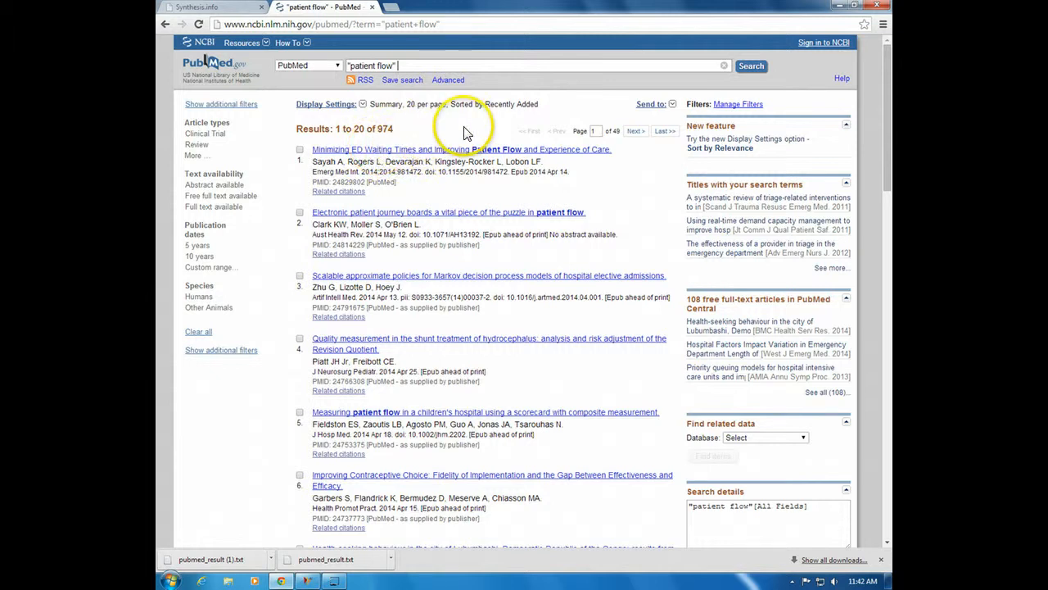
pyautogui.click(672, 106)
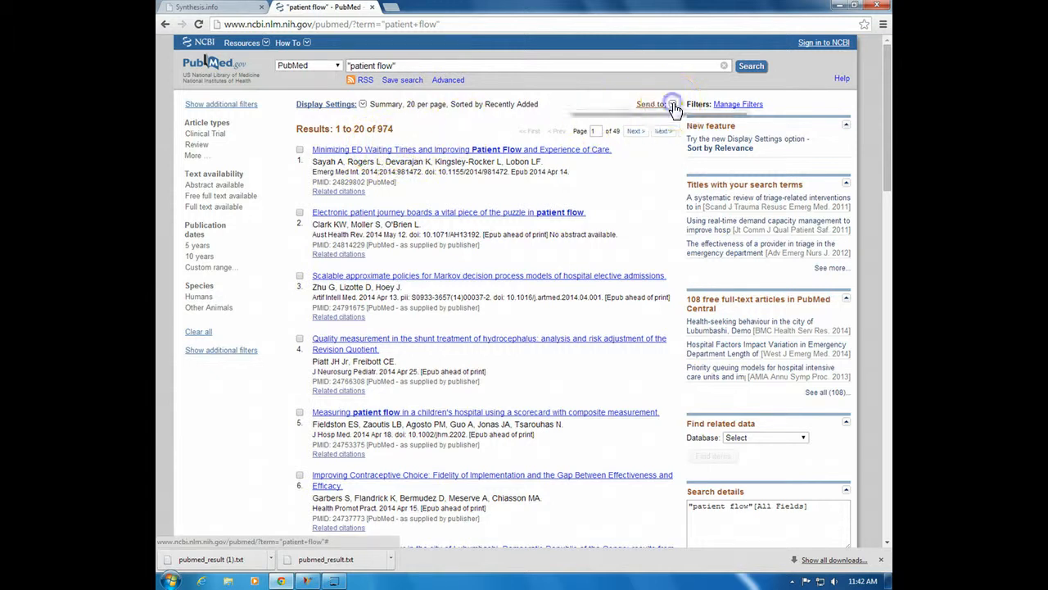
pyautogui.click(596, 131)
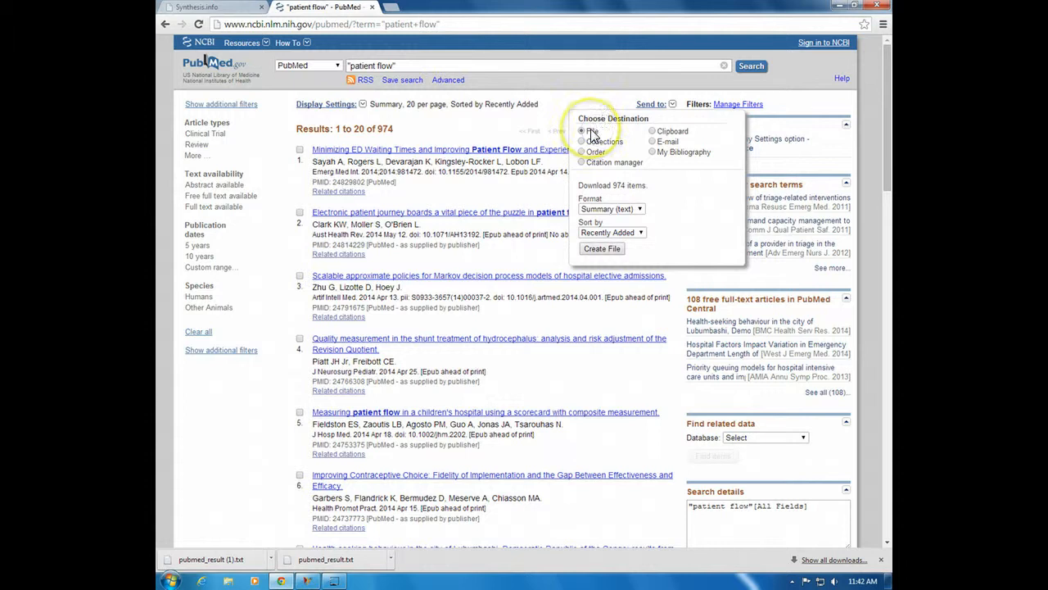
pyautogui.click(620, 209)
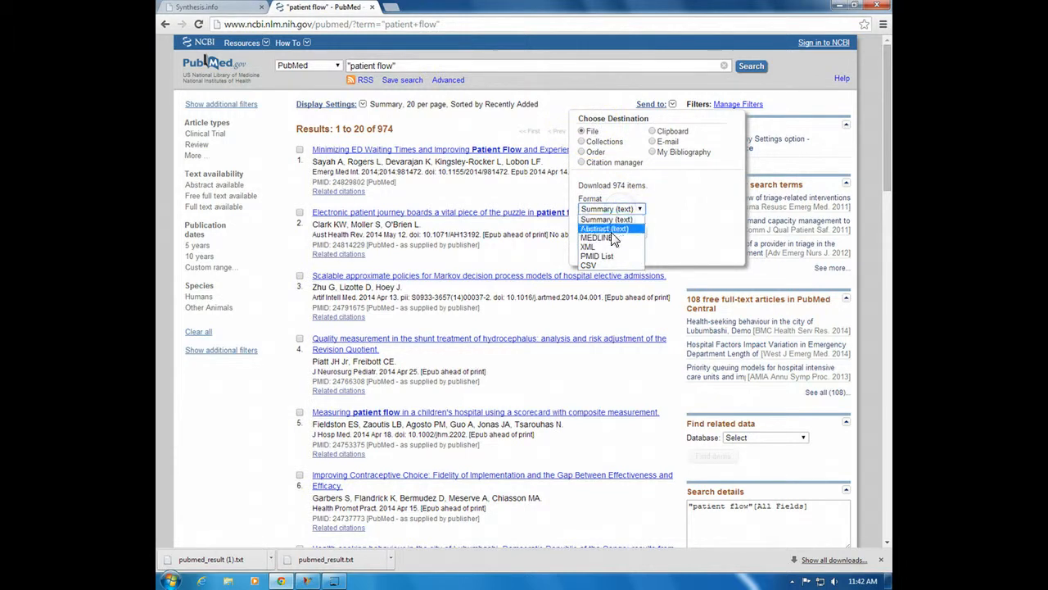
pyautogui.click(614, 238)
pyautogui.click(645, 233)
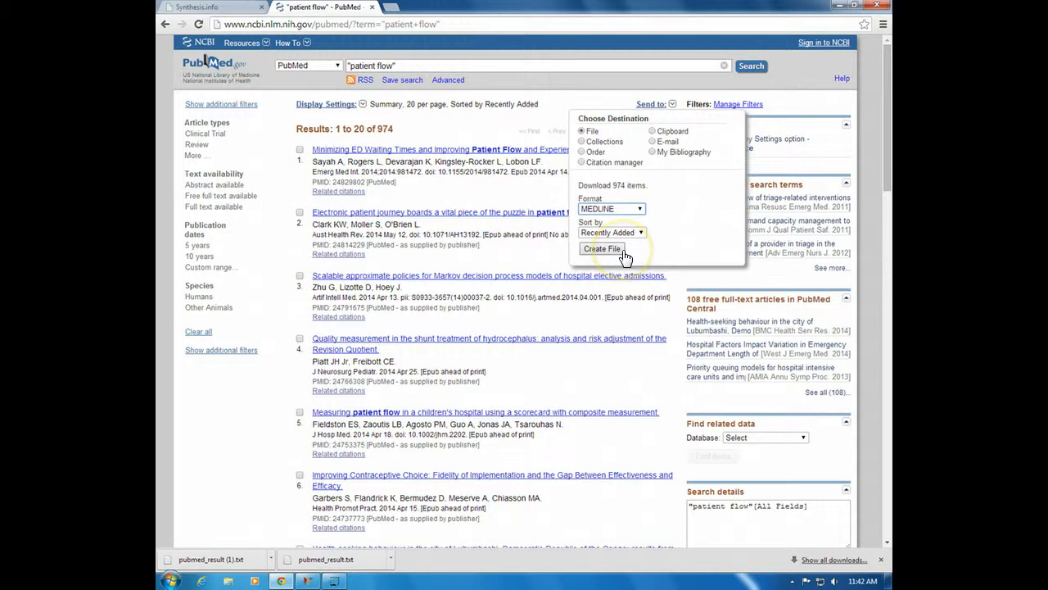
pyautogui.click(619, 254)
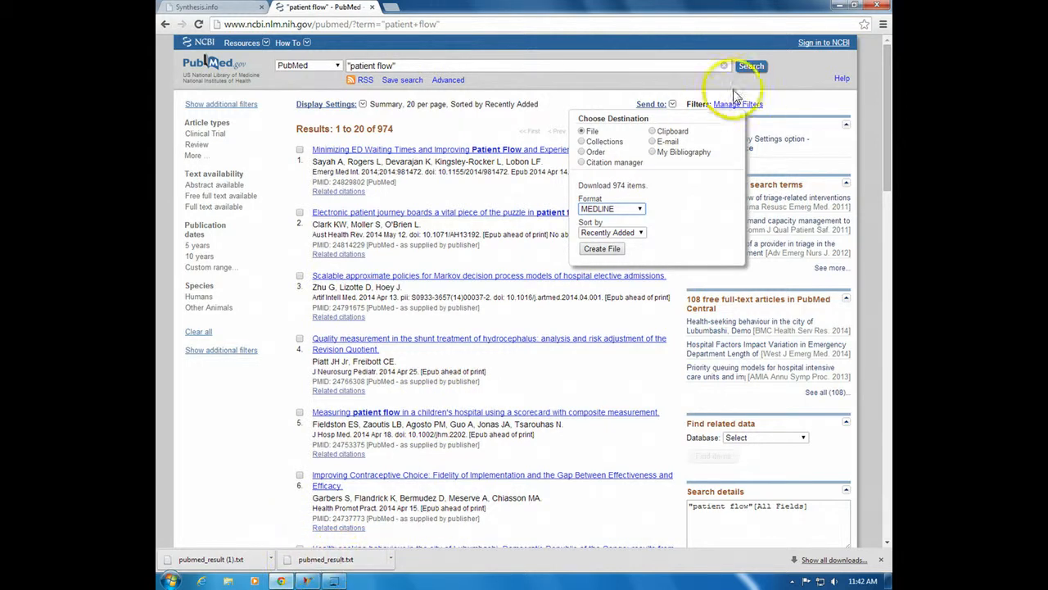
pyautogui.click(597, 101)
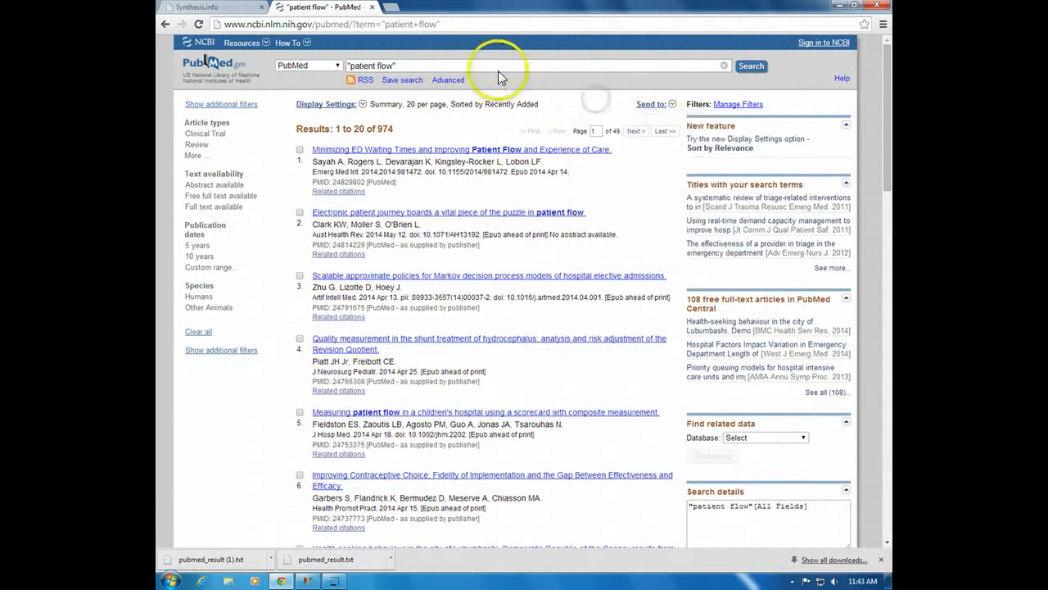
# Replace the search query with emergency AND "overcrowding" and run the search
pyautogui.moveTo(402, 66); pyautogui.dragTo(341, 70)
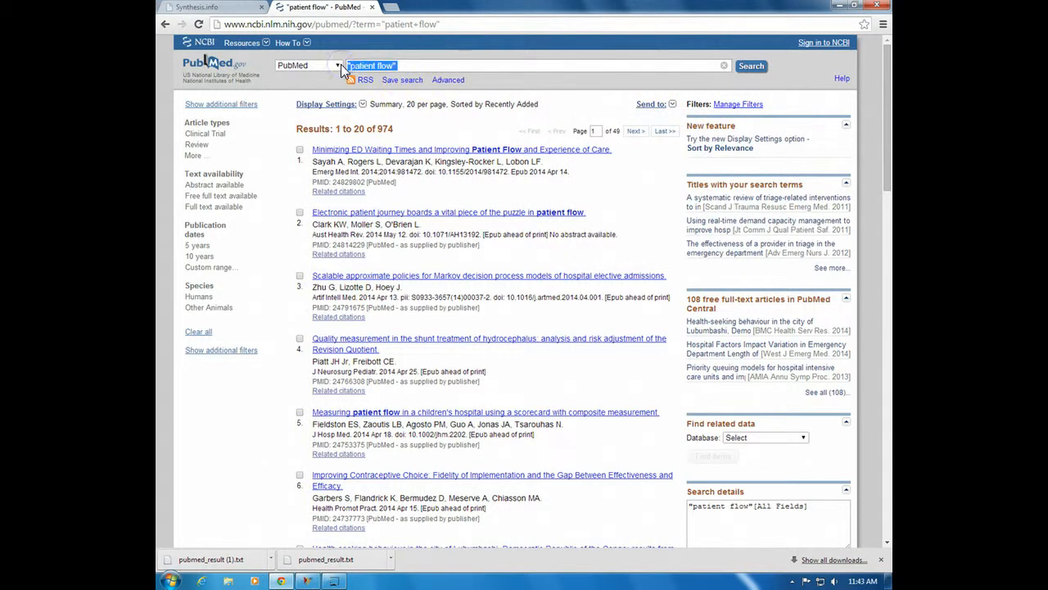
pyautogui.write('emergency ')
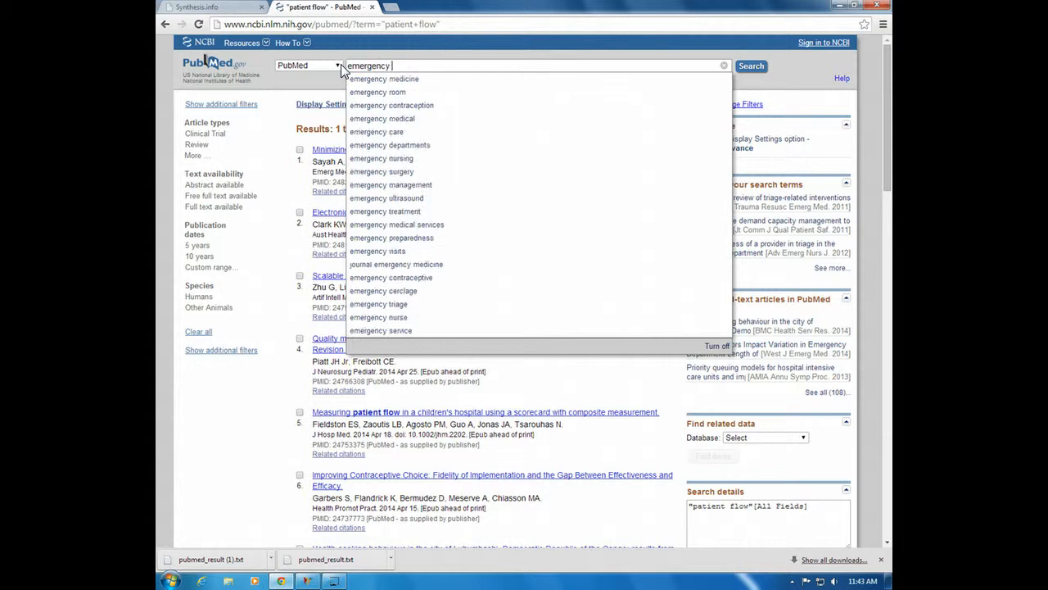
pyautogui.write('AND')
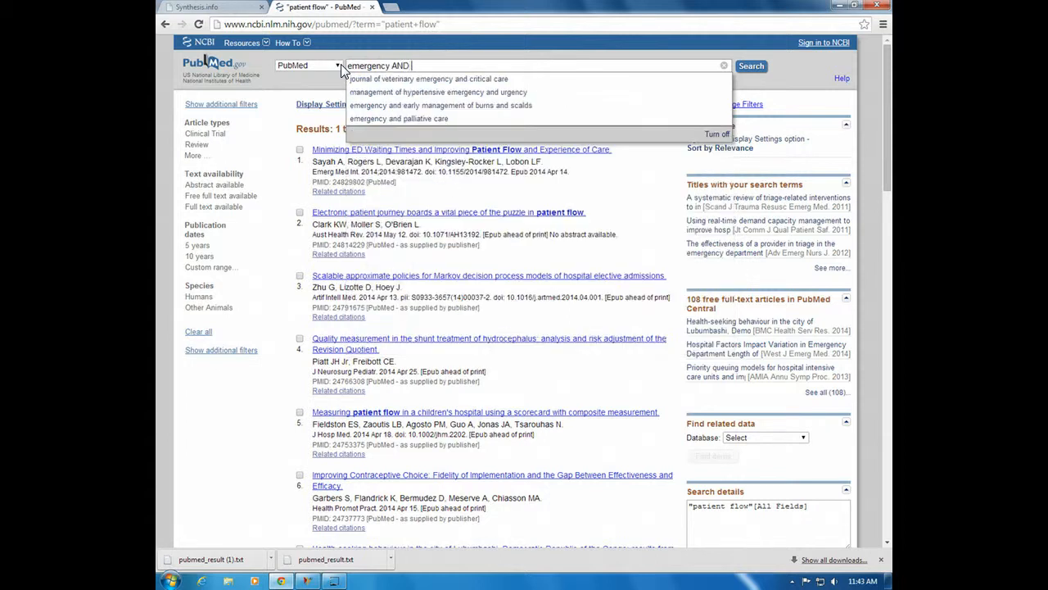
pyautogui.write(' "')
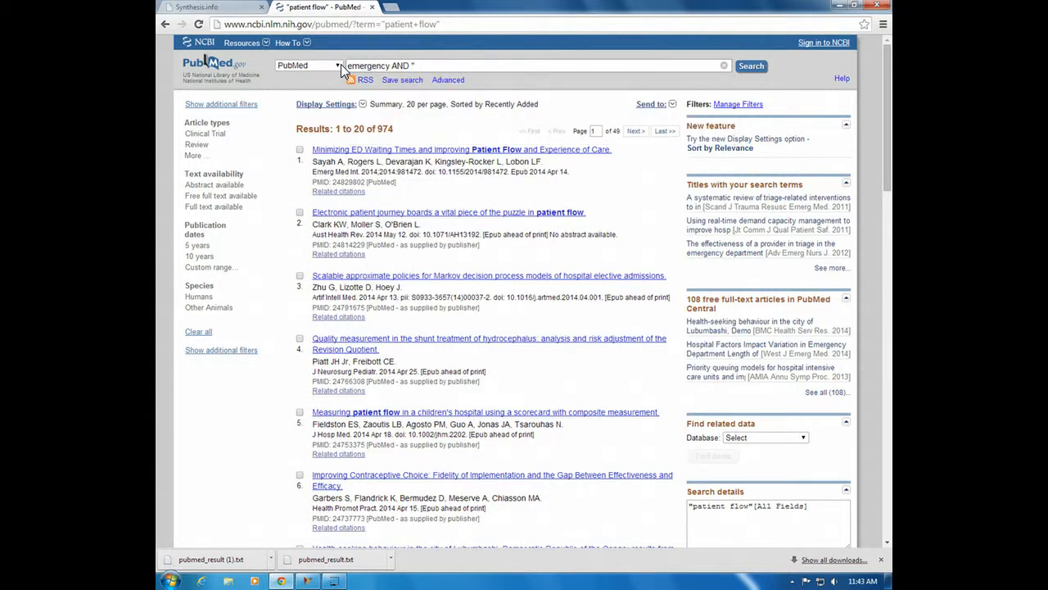
pyautogui.write('overcrowding"')
pyautogui.click(748, 67)
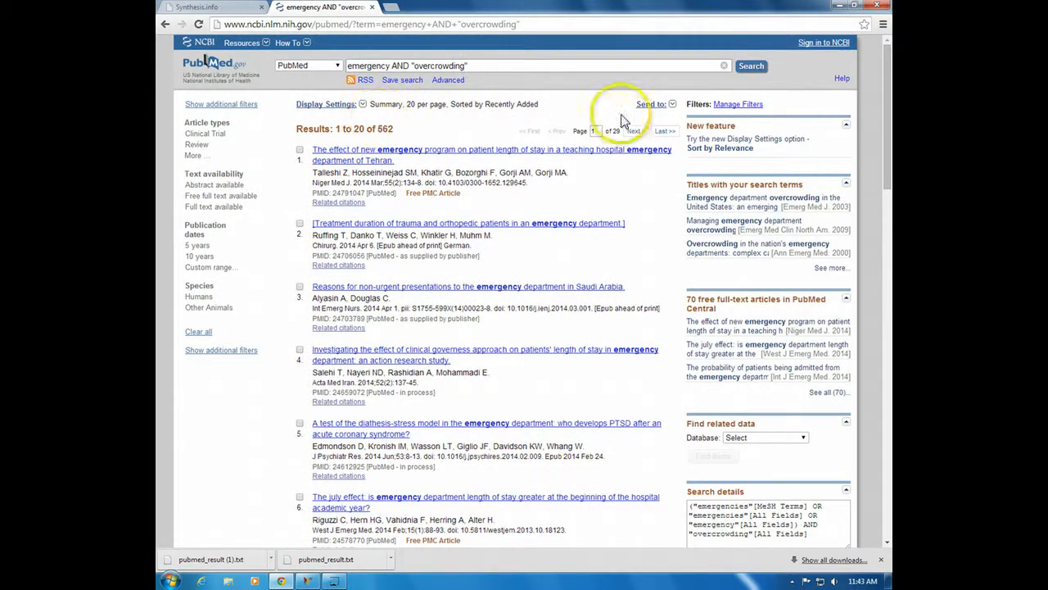
# Choose file as the export destination for the overcrowding results and set the format to MEDLINE
pyautogui.click(673, 106)
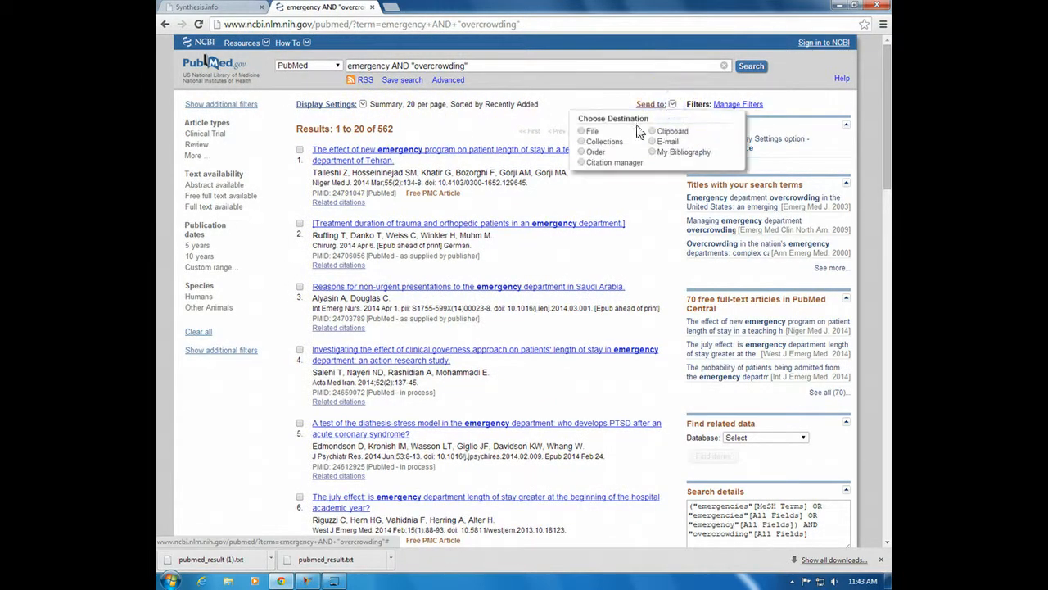
pyautogui.click(591, 134)
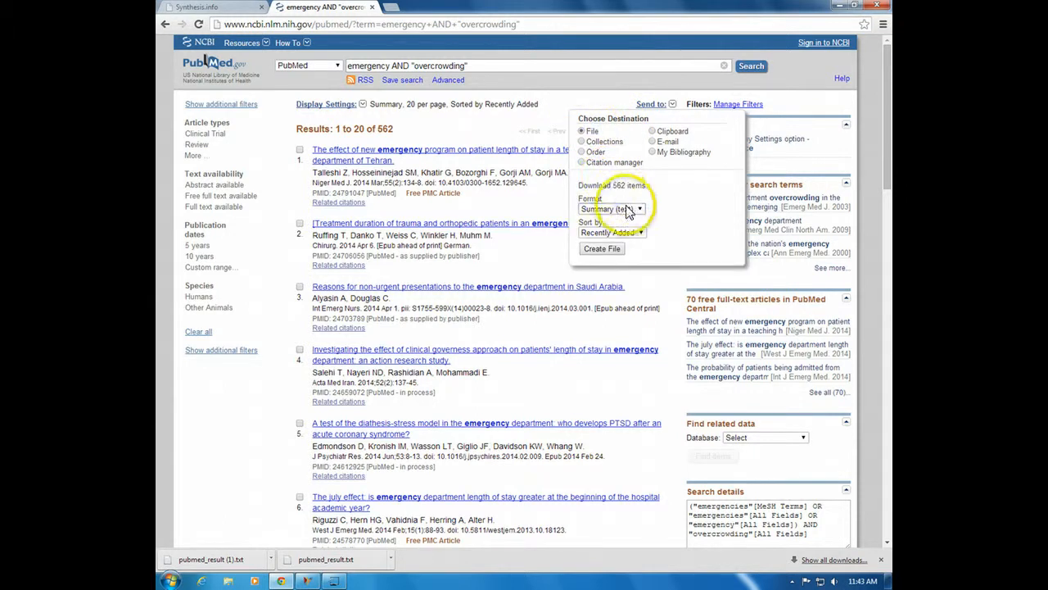
pyautogui.click(627, 209)
pyautogui.click(613, 238)
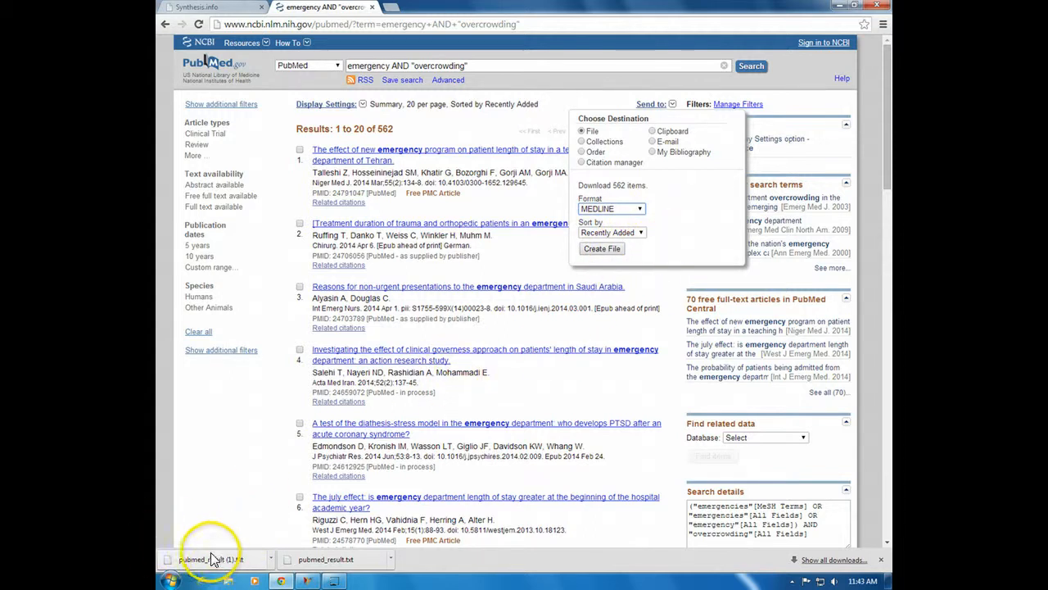
pyautogui.click(246, 520)
# Switch to Synthesis and import the citations from pubmed_result.txt and pubmed_result (1).txt in the Downloads folder
pyautogui.click(309, 581)
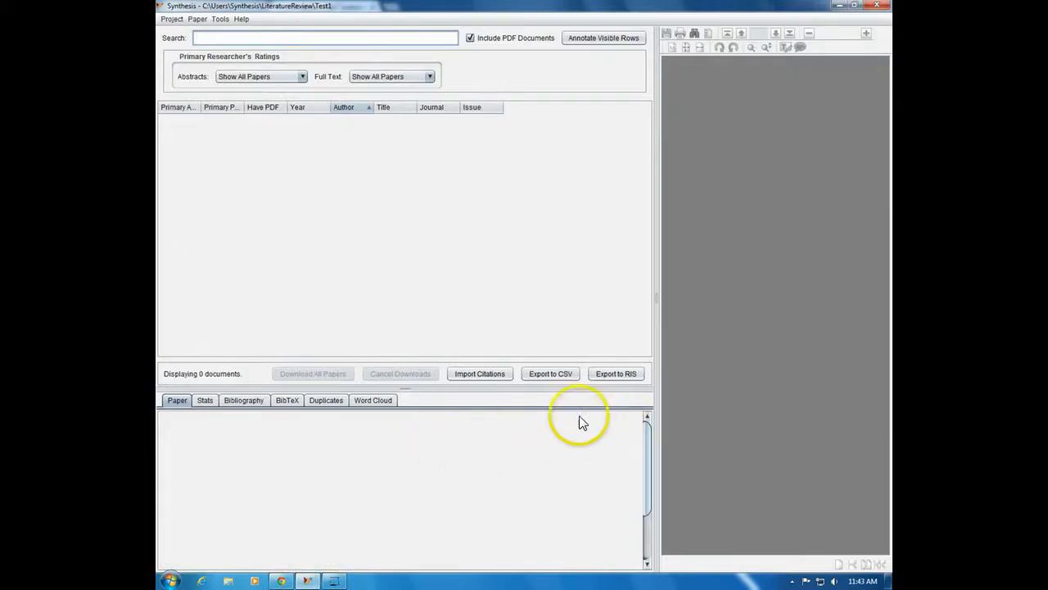
pyautogui.click(492, 375)
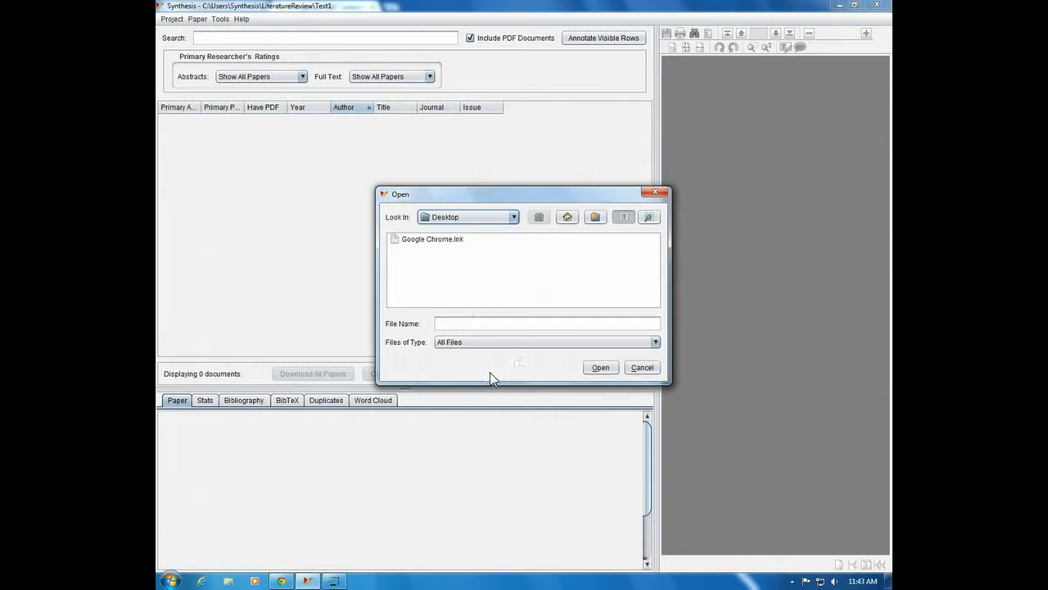
pyautogui.click(481, 218)
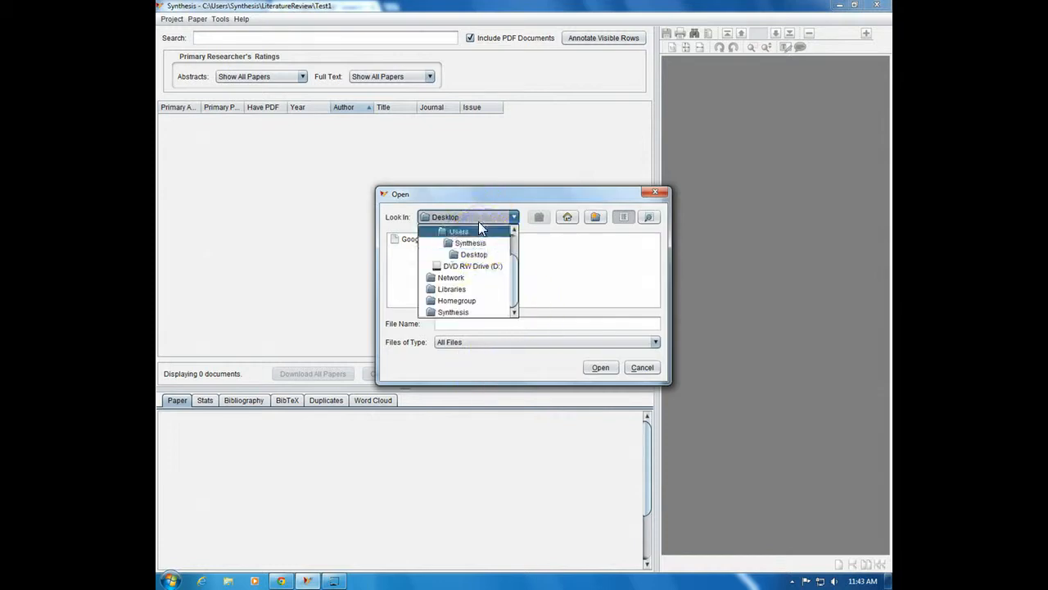
pyautogui.click(481, 244)
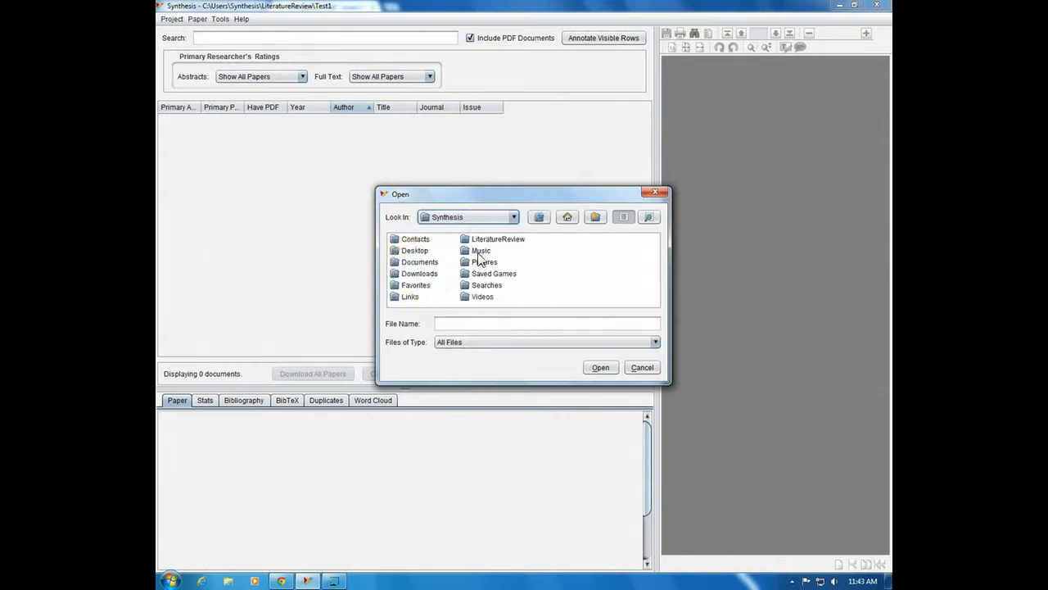
pyautogui.doubleClick(418, 275)
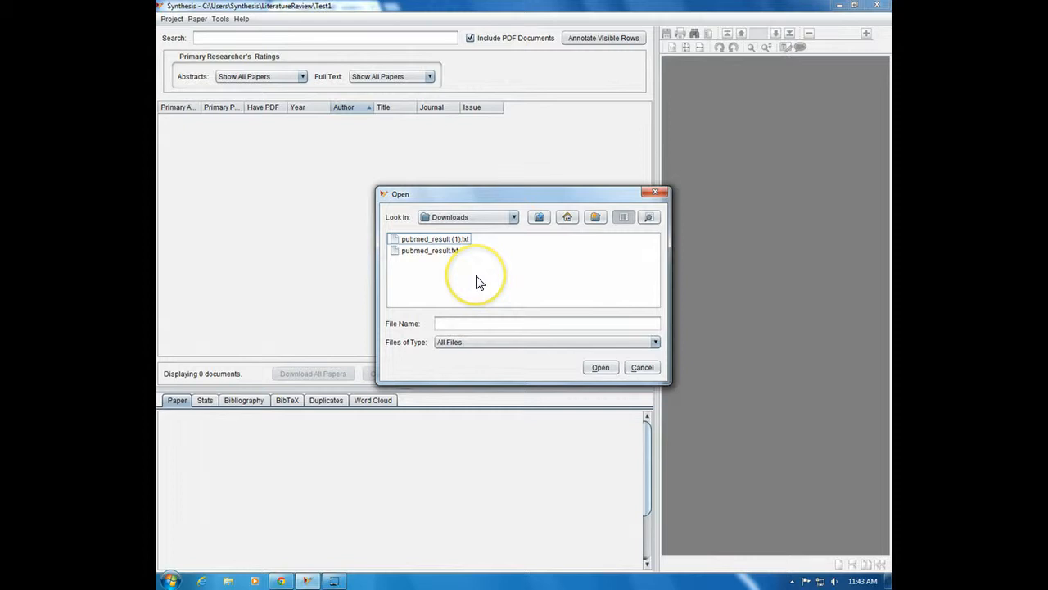
pyautogui.click(434, 254)
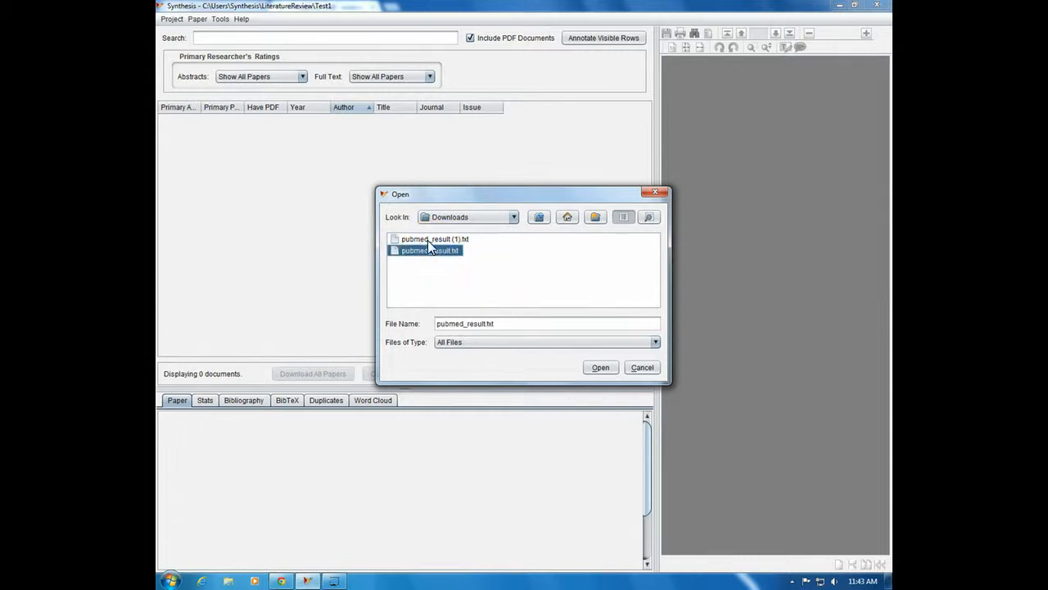
pyautogui.keyDown('shift'); pyautogui.click(429, 240); pyautogui.keyUp('shift')
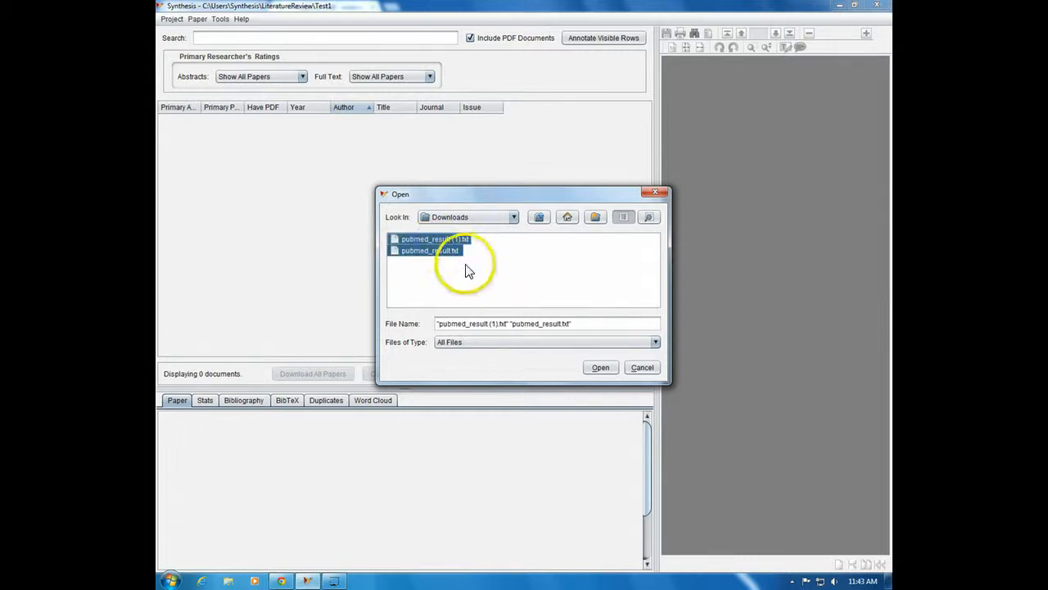
pyautogui.click(600, 368)
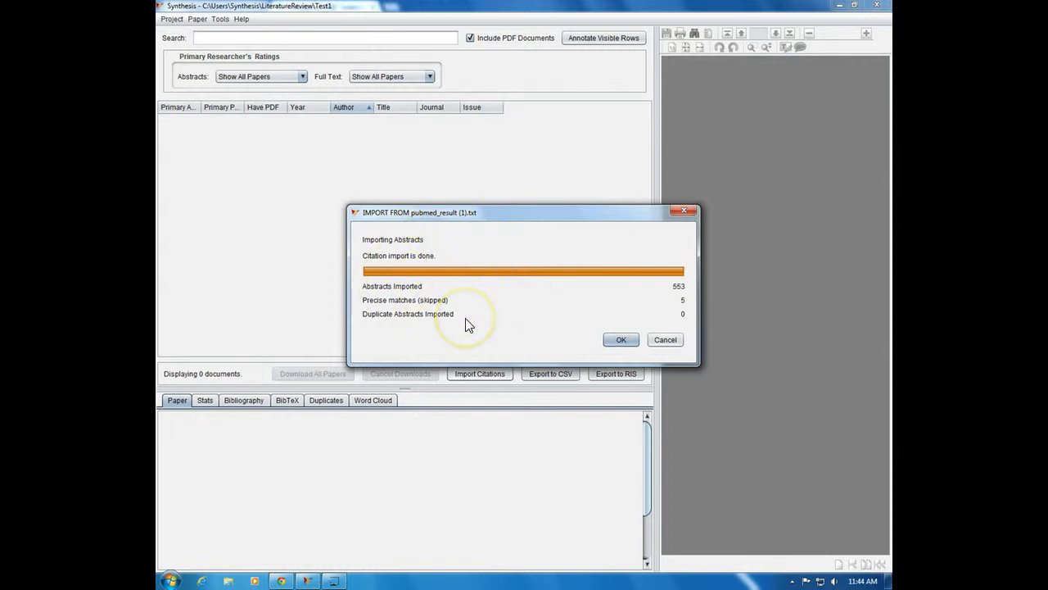
pyautogui.click(625, 338)
pyautogui.click(632, 340)
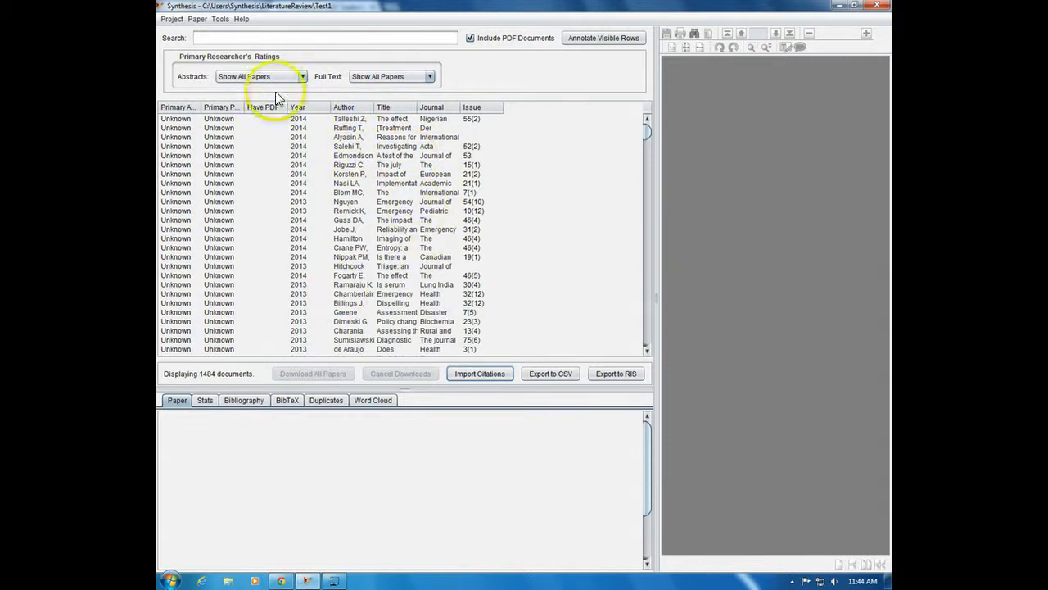
# Enable Duplicates mode in the project settings
pyautogui.click(172, 19)
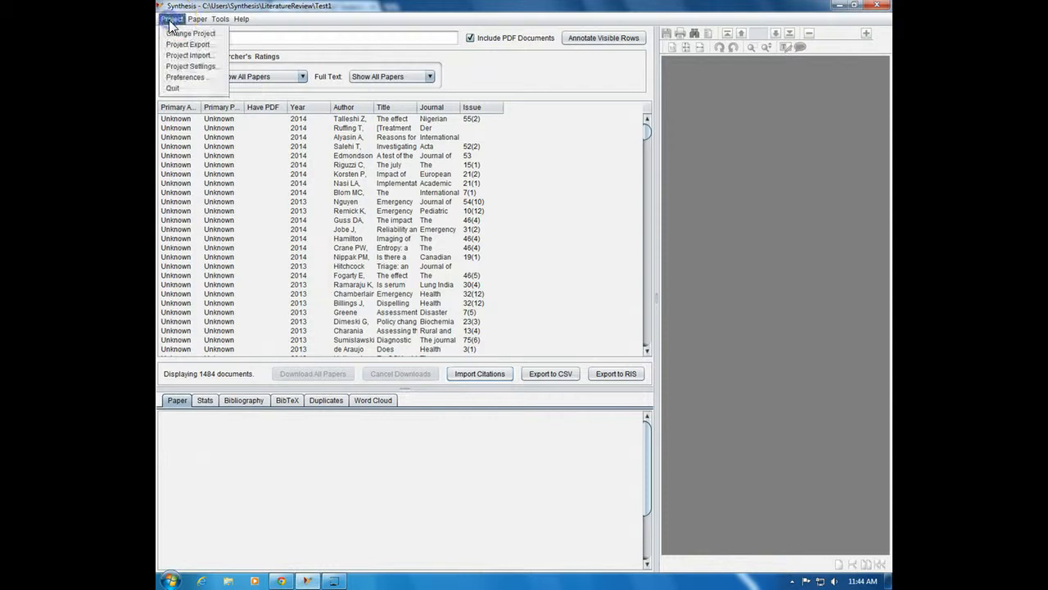
pyautogui.click(204, 66)
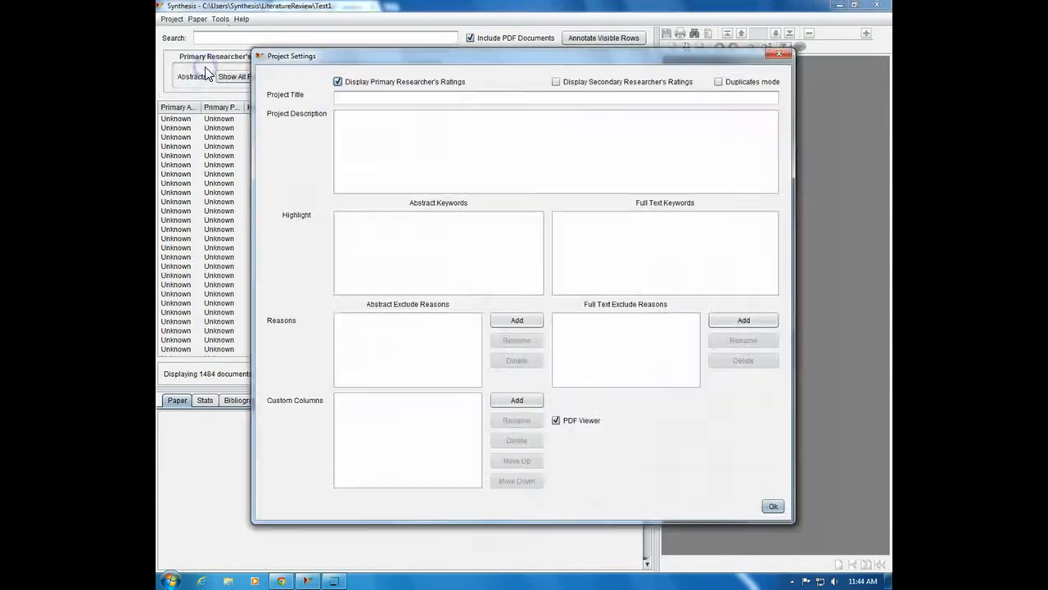
pyautogui.click(718, 82)
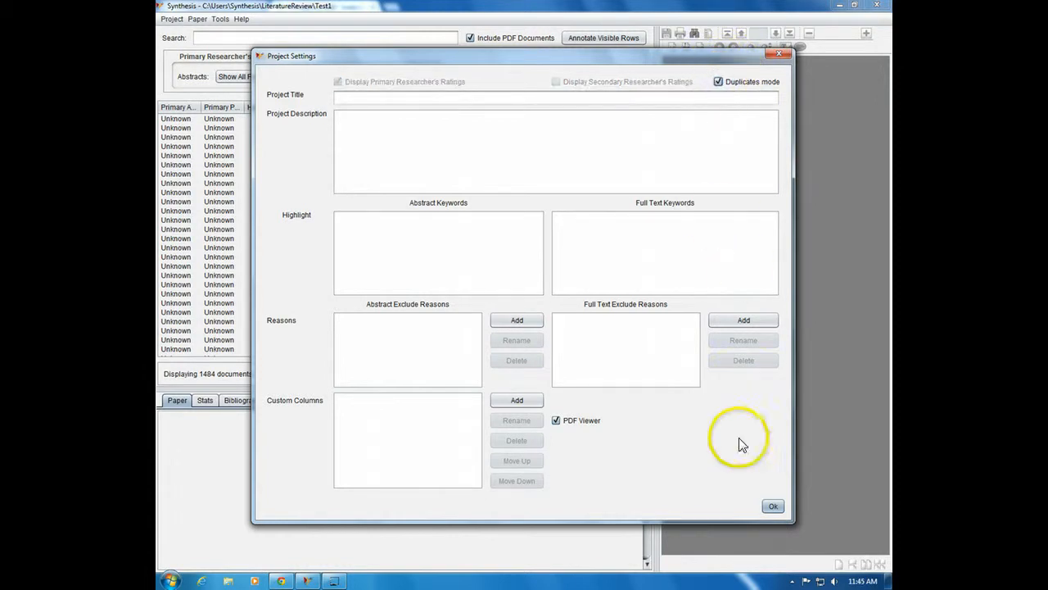
pyautogui.click(771, 504)
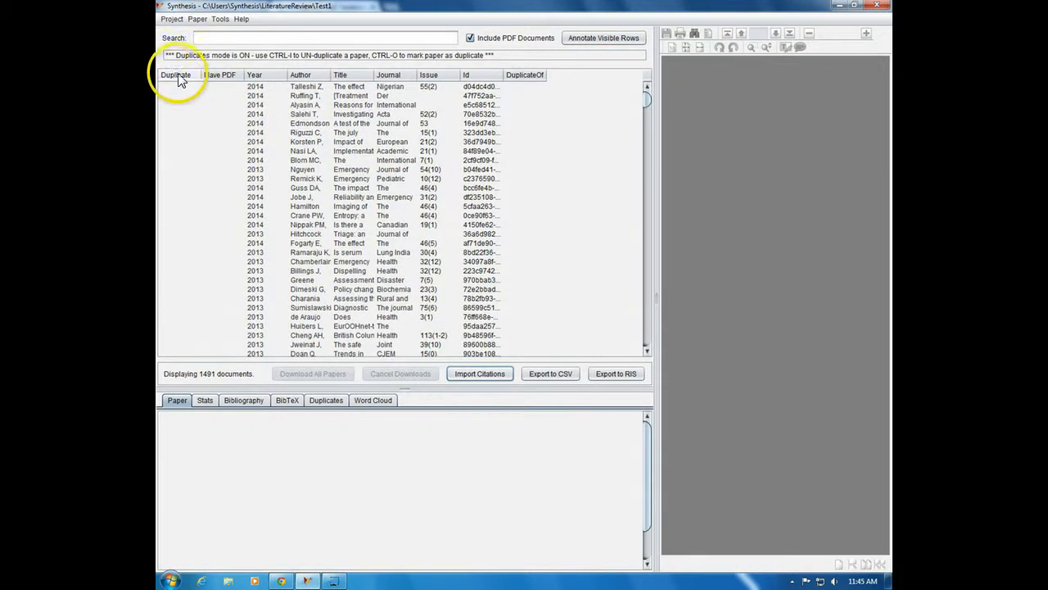
# Sort the papers by duplicate status and examine the flagged paper "Pediatric issues in disaster management, Part 1"
pyautogui.click(179, 79)
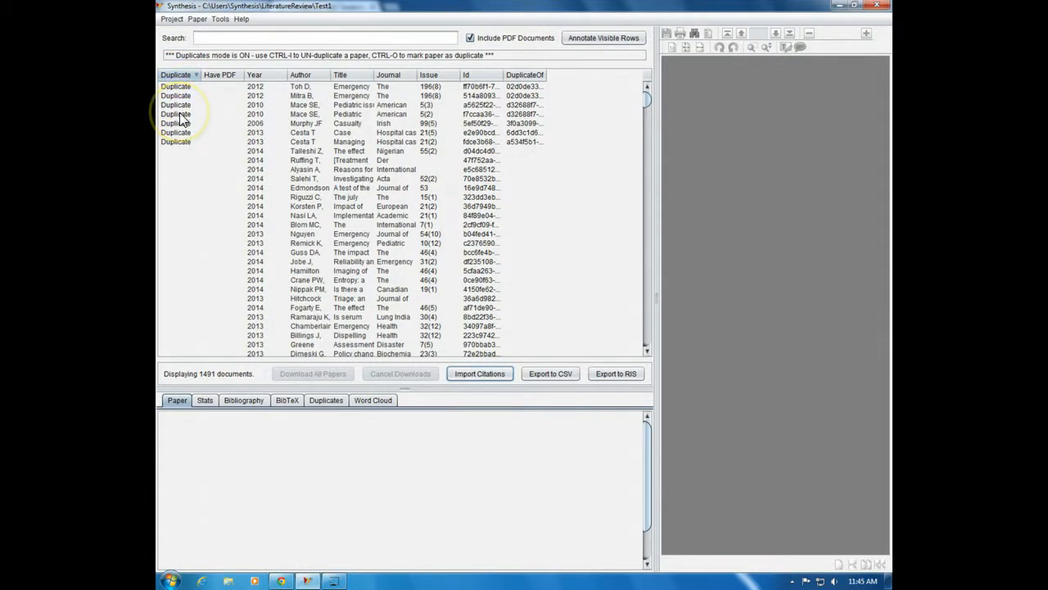
pyautogui.click(180, 114)
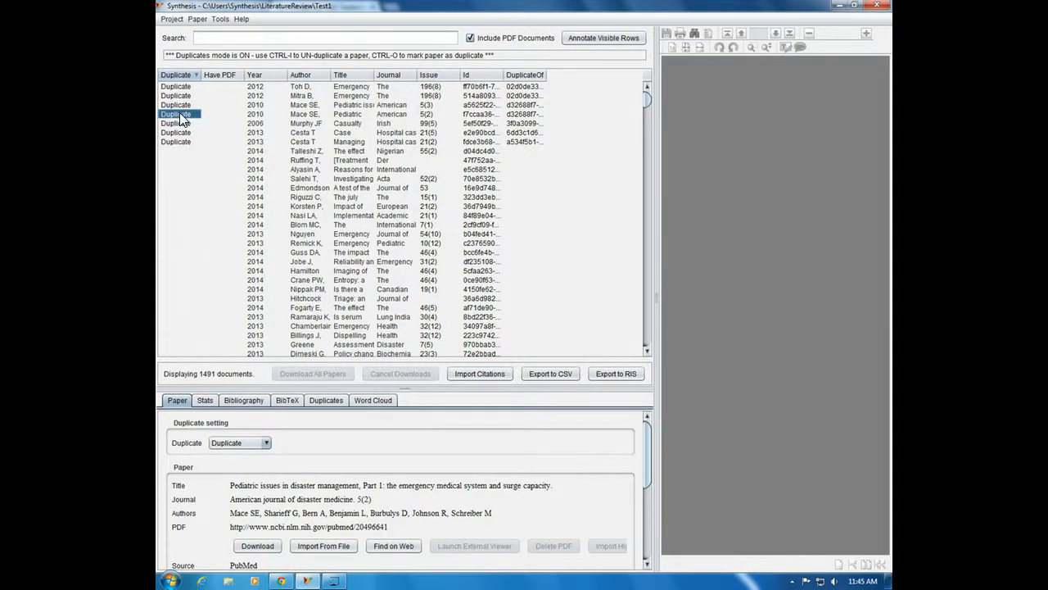
pyautogui.scroll(-3, 179, 112)
pyautogui.scroll(3, 179, 112)
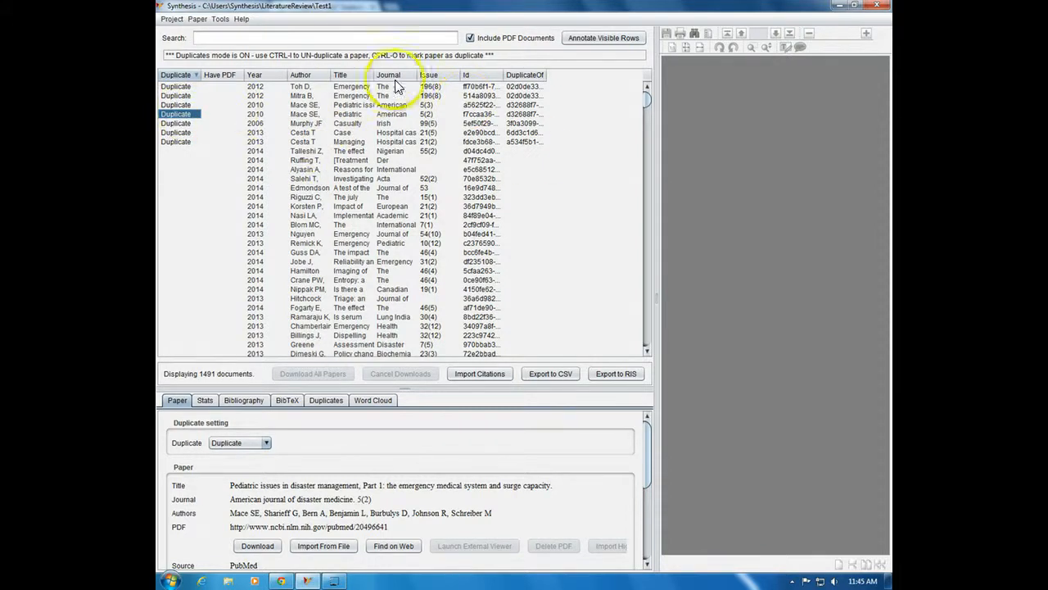
# Sort the papers by title and widen the Title column to show more of each title
pyautogui.click(350, 80)
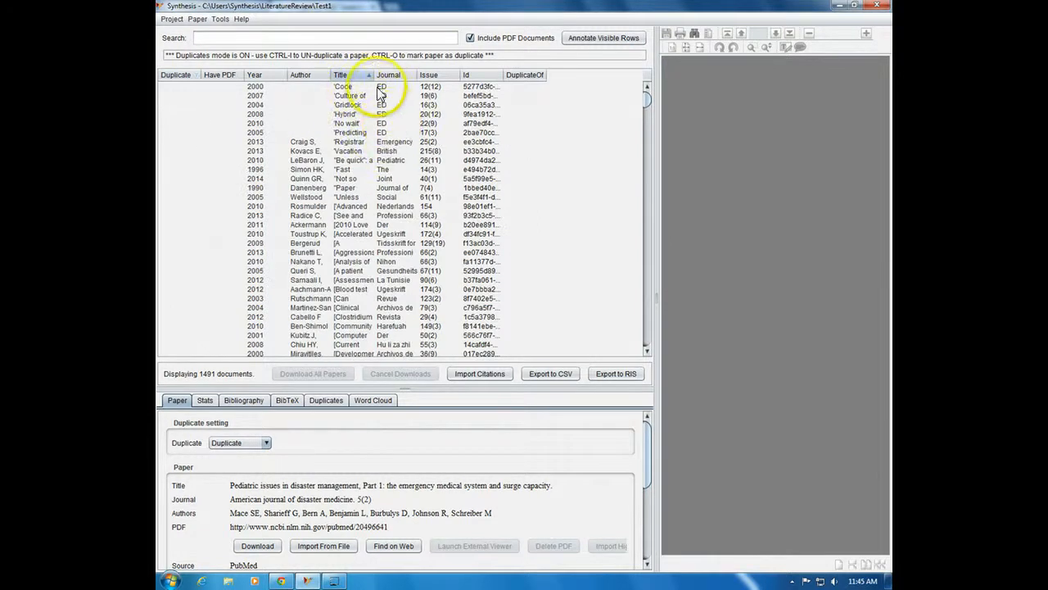
pyautogui.moveTo(375, 74); pyautogui.dragTo(508, 78)
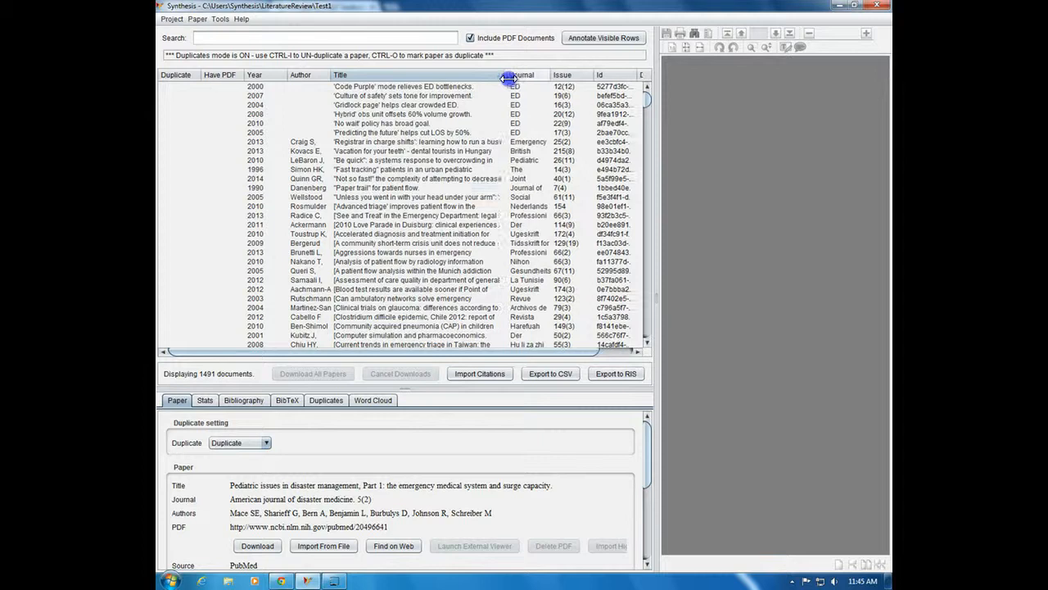
# Compare Parts 3 and 4 of "Case management insider. Managing length of stay using patient flow" and mark Part 3 as NOT Duplicate
pyautogui.click(379, 189)
pyautogui.scroll(-9, 379, 197)
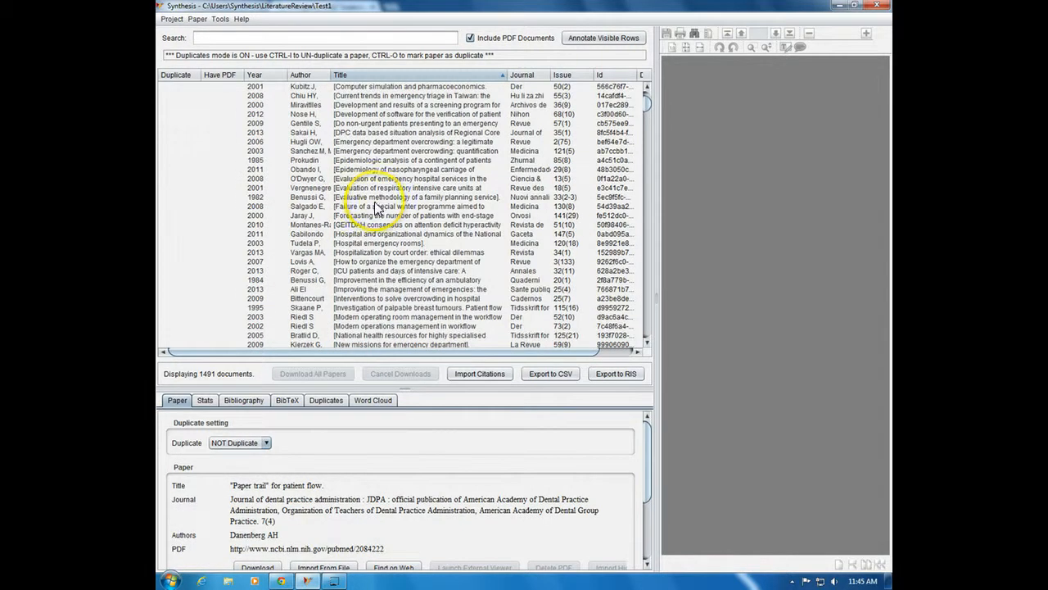
pyautogui.scroll(-9, 360, 218)
pyautogui.scroll(-6, 360, 221)
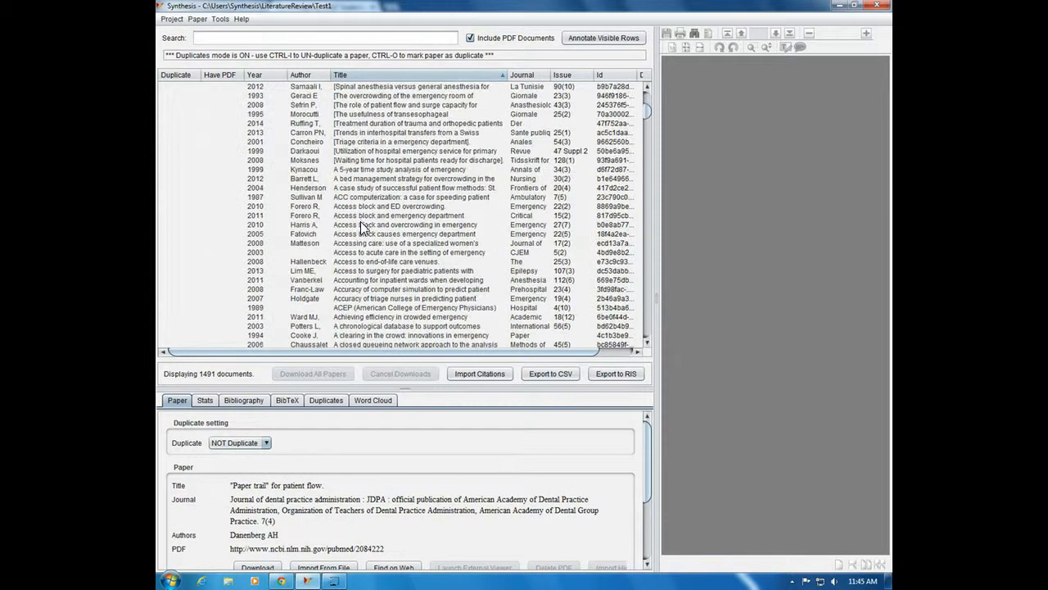
pyautogui.scroll(-15, 361, 220)
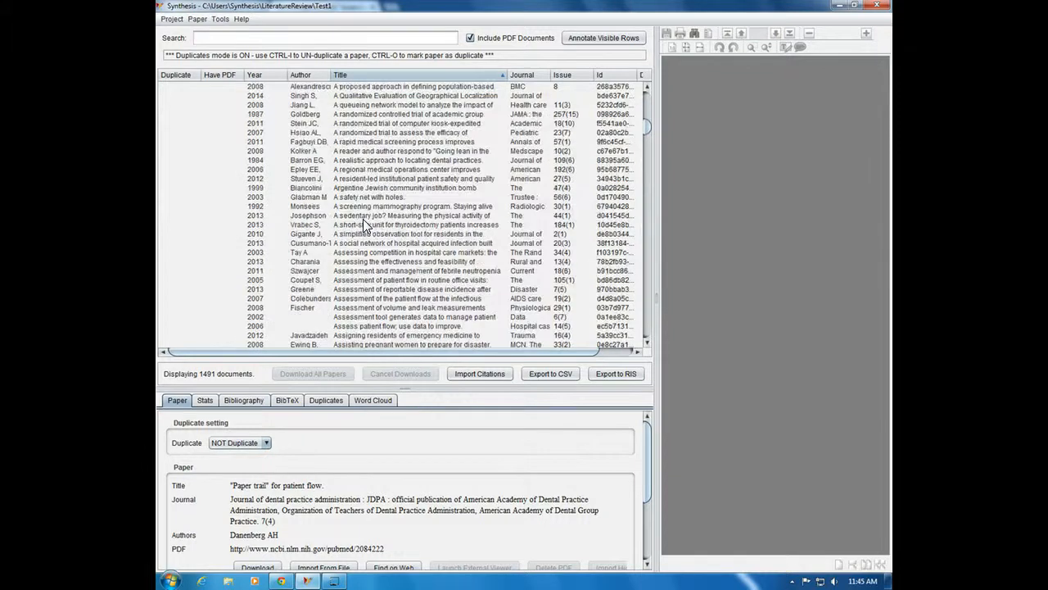
pyautogui.scroll(-15, 362, 220)
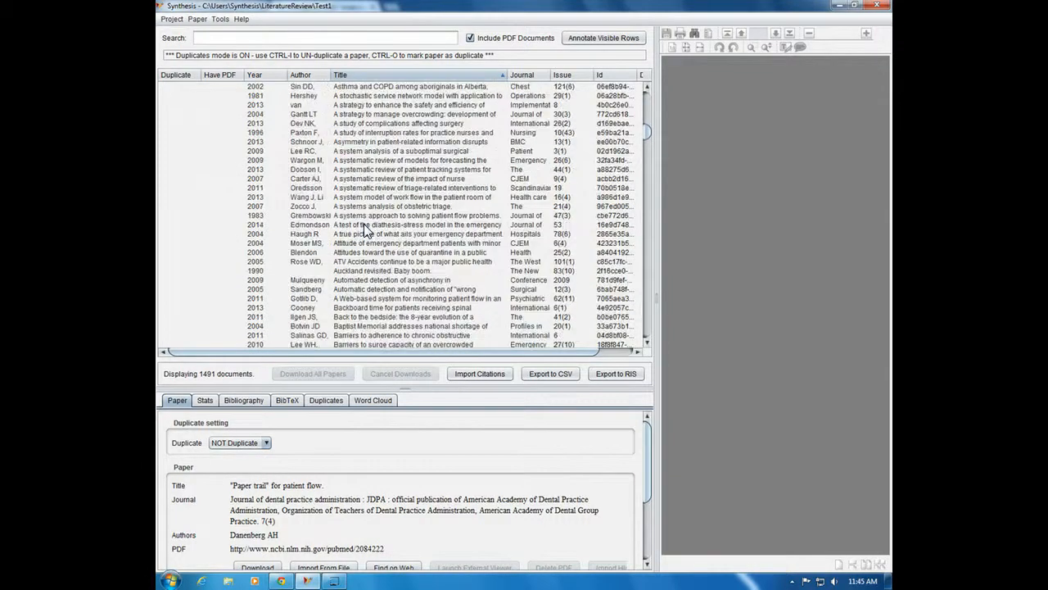
pyautogui.scroll(-6, 366, 226)
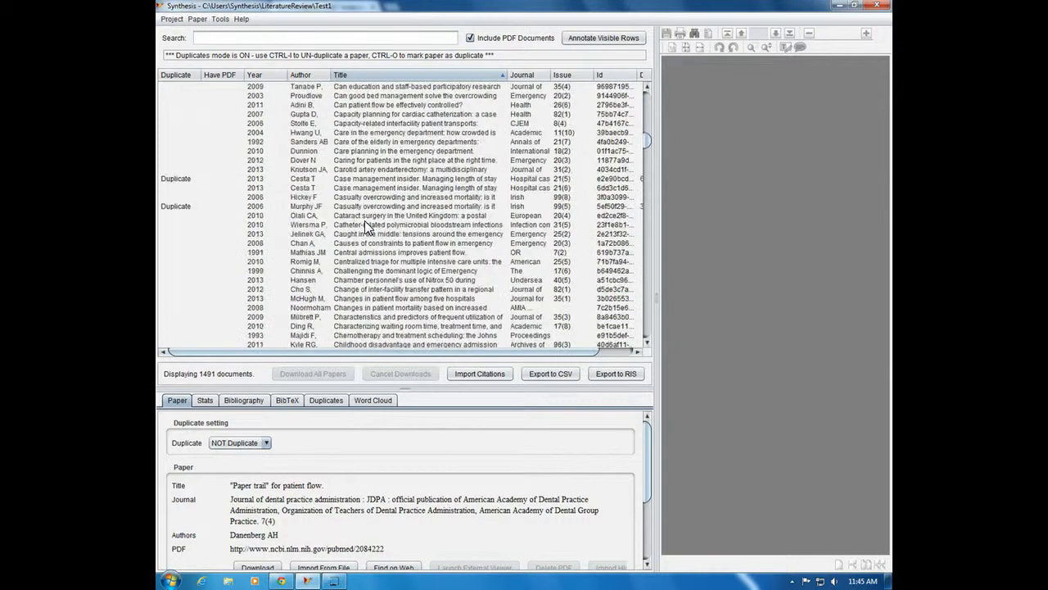
pyautogui.click(357, 180)
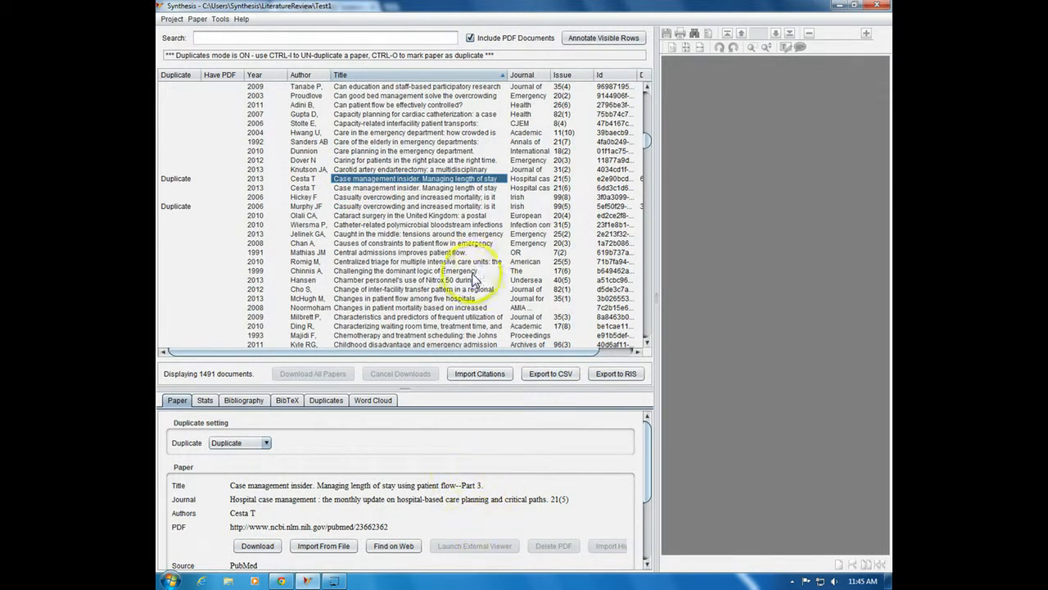
pyautogui.click(442, 187)
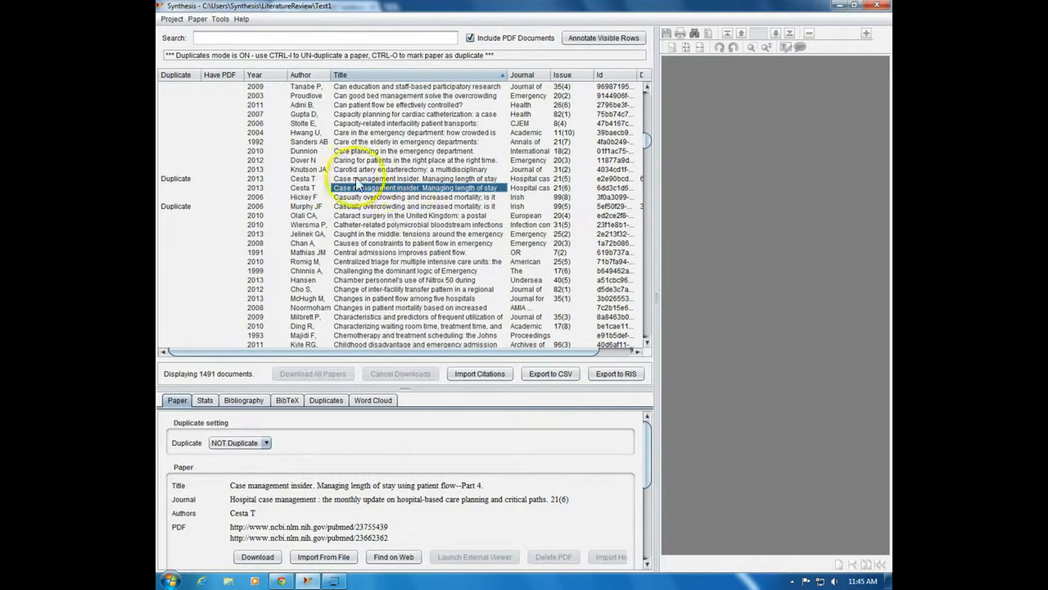
pyautogui.click(389, 179)
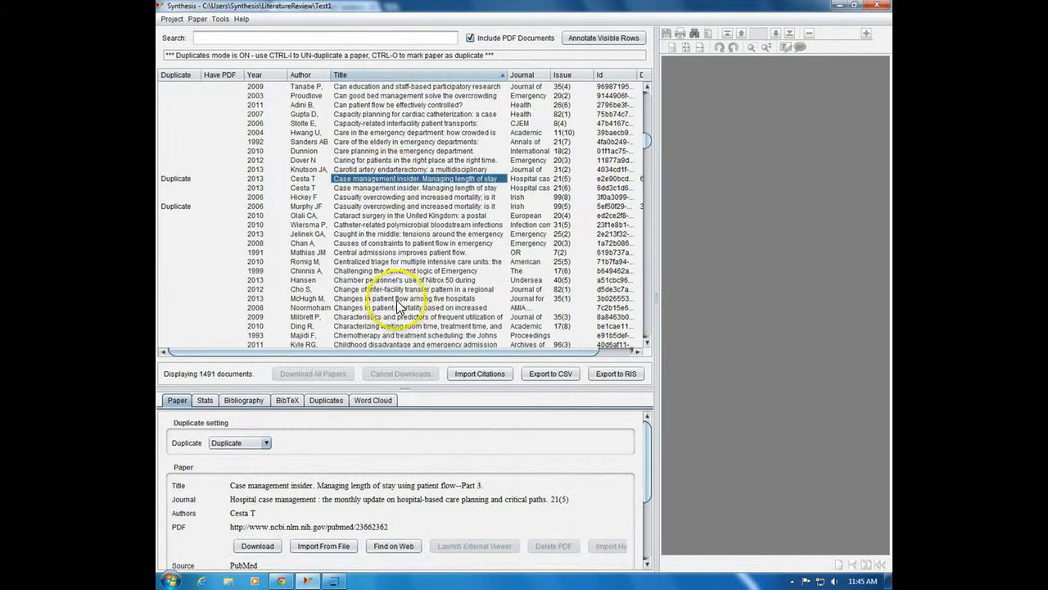
pyautogui.click(251, 442)
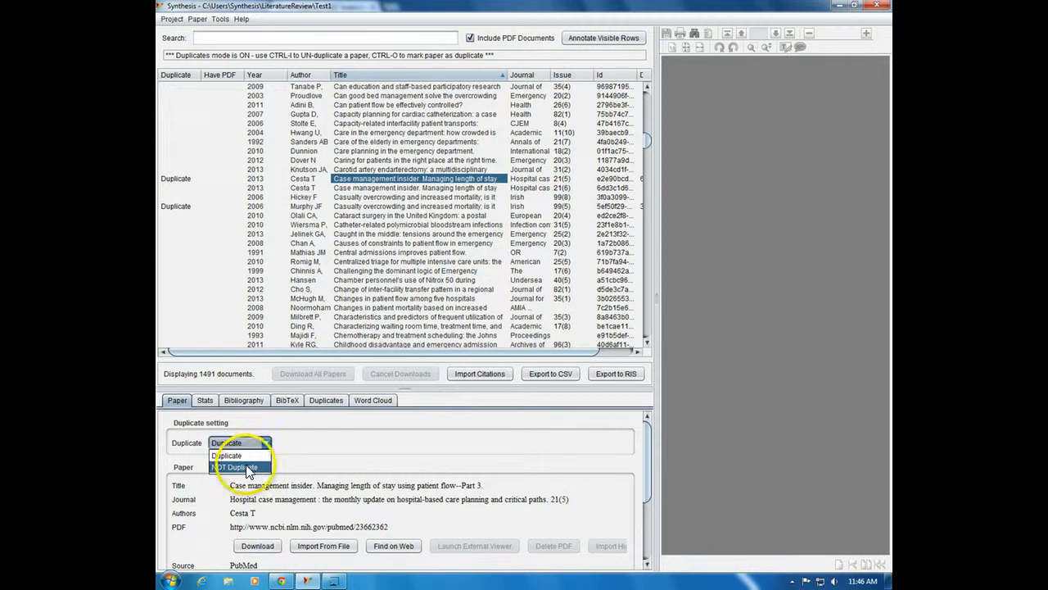
pyautogui.click(245, 467)
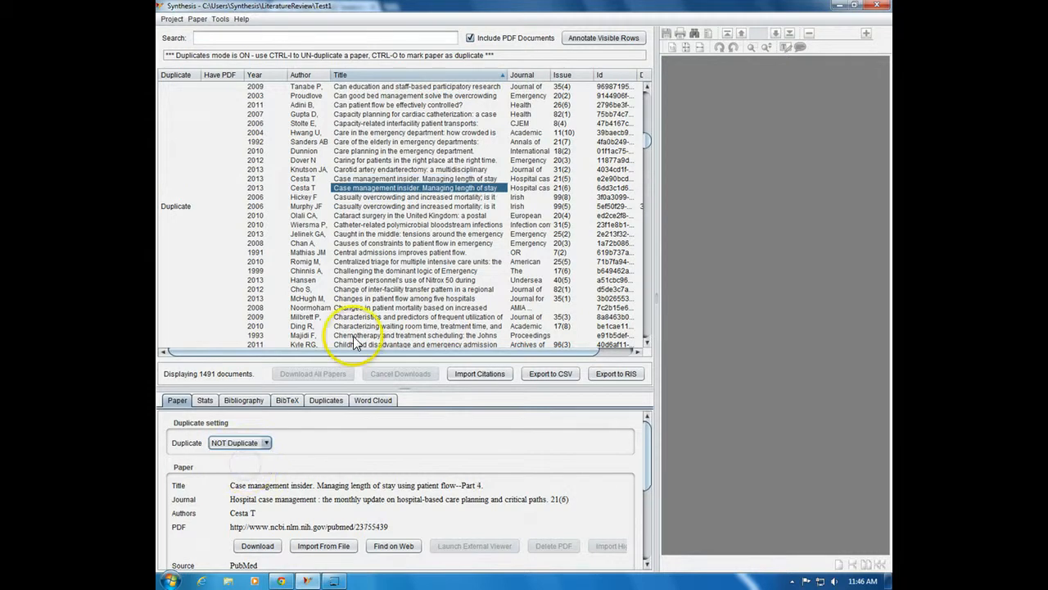
# Compare the two "Casualty overcrowding and increased mortality: is it time to say no?" papers and mark the 99(5) issue entry as NOT Duplicate
pyautogui.click(381, 206)
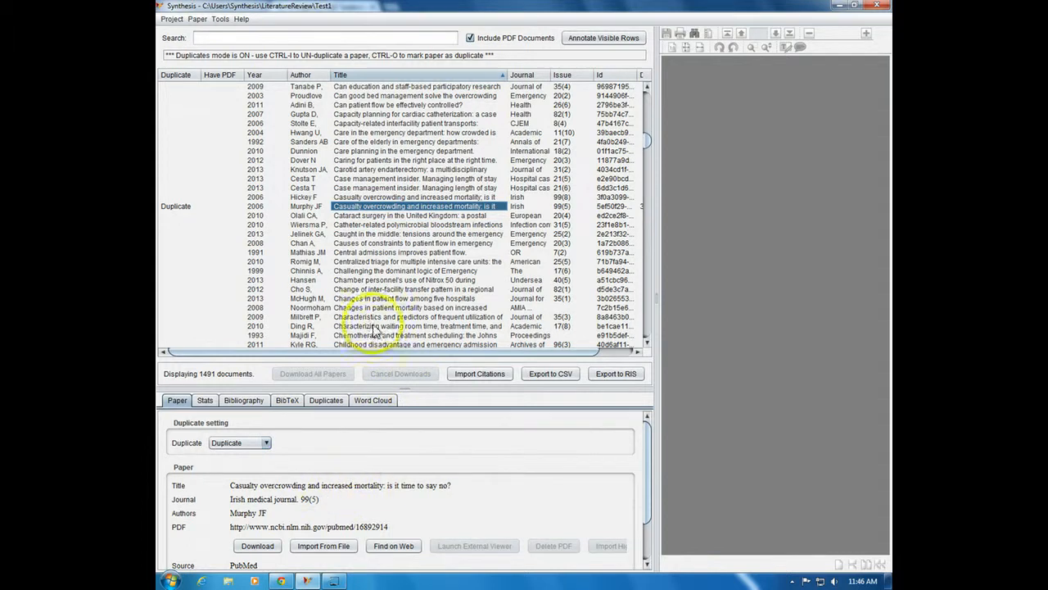
pyautogui.click(384, 216)
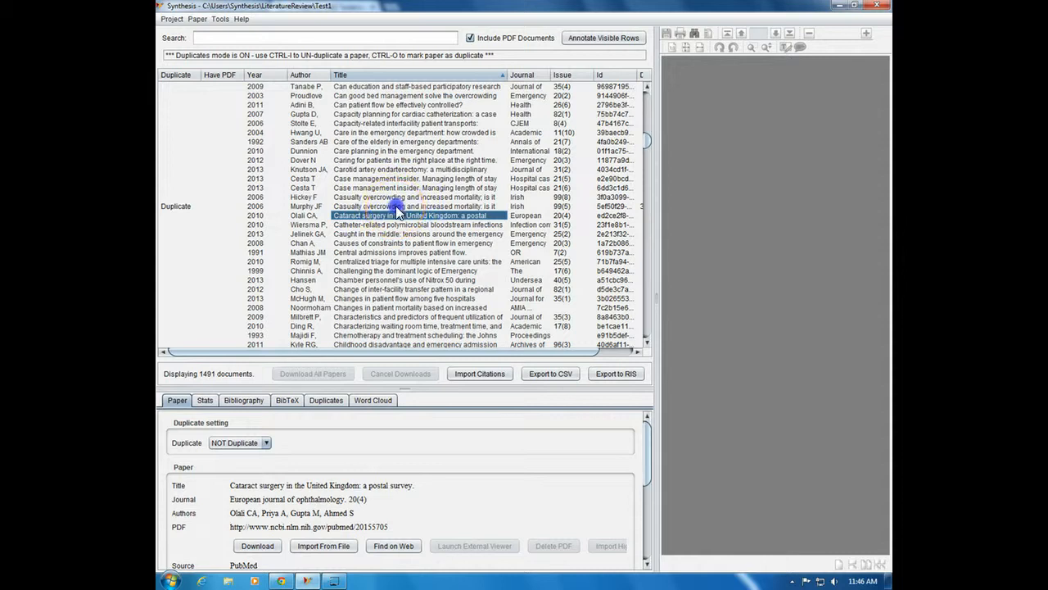
pyautogui.click(394, 205)
pyautogui.click(391, 198)
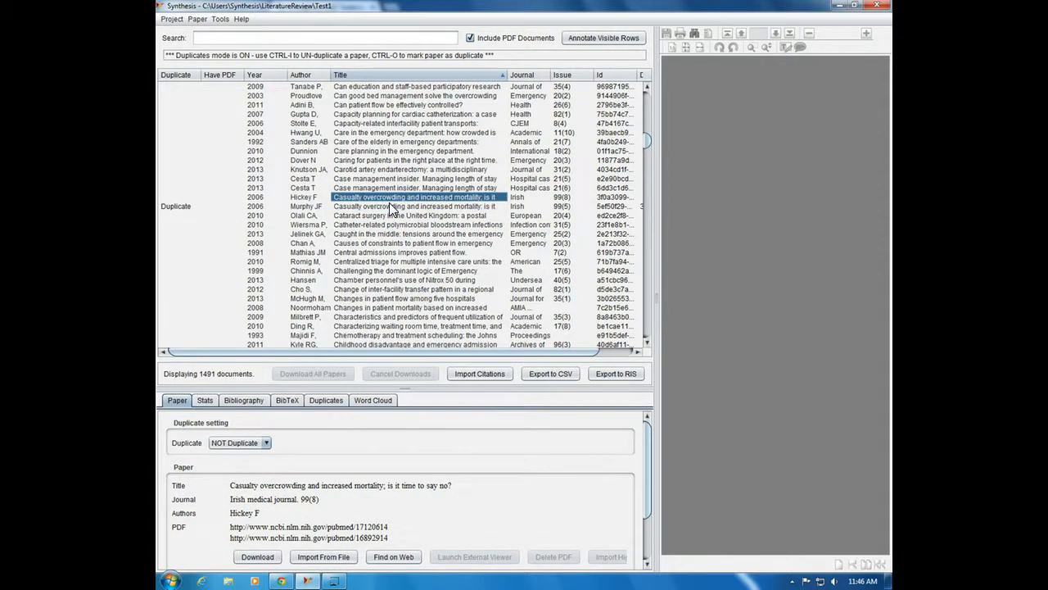
pyautogui.click(388, 206)
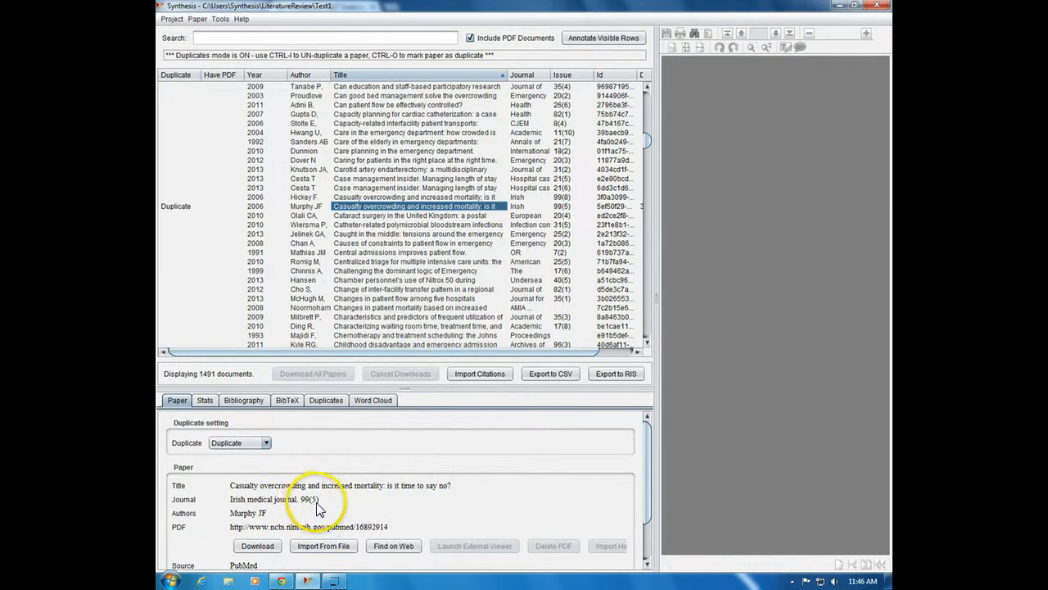
pyautogui.click(451, 198)
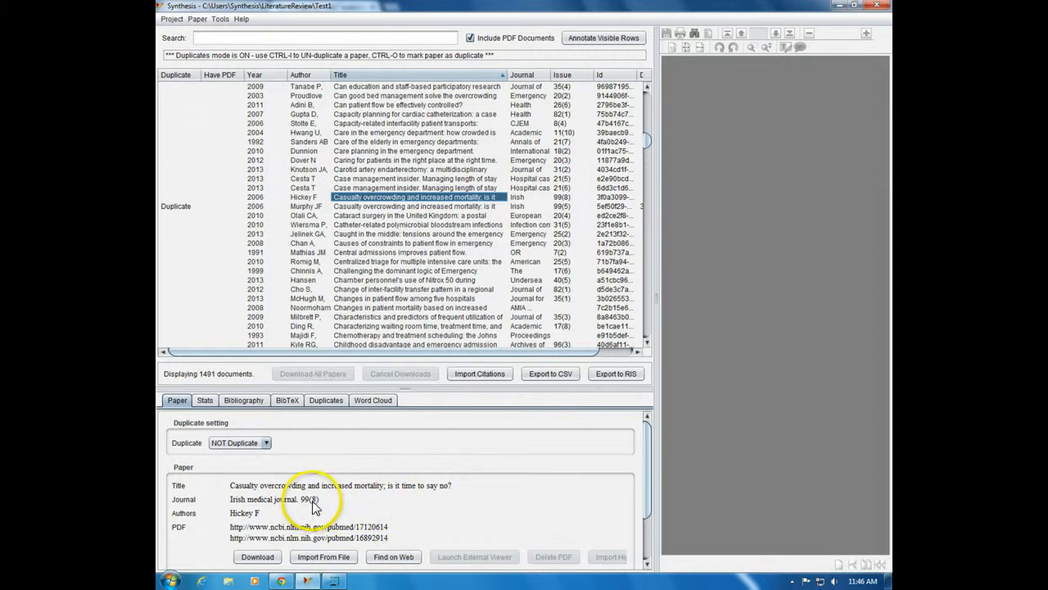
pyautogui.scroll(-1, 334, 505)
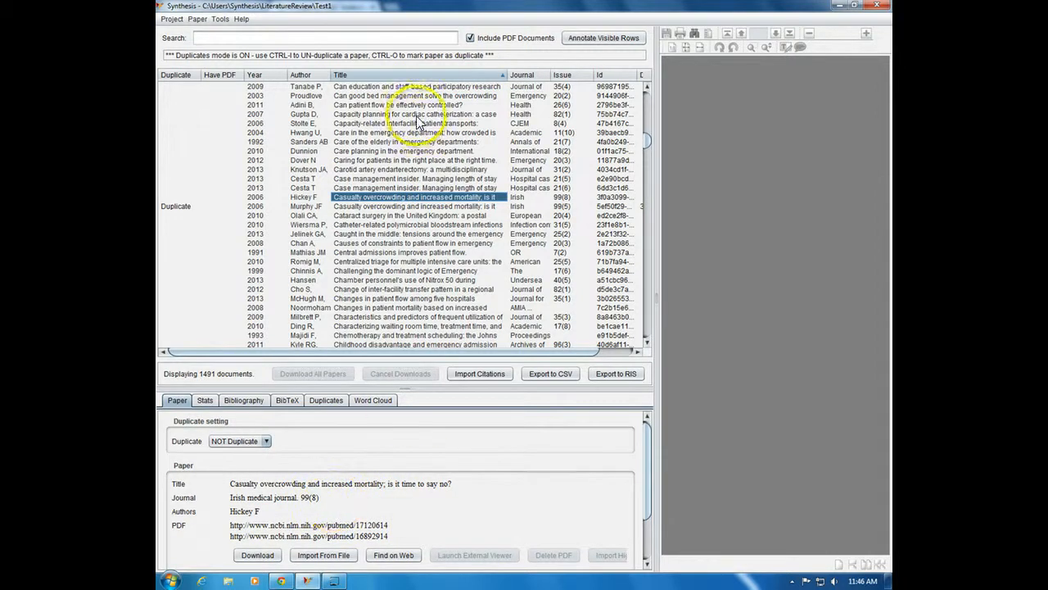
pyautogui.click(353, 210)
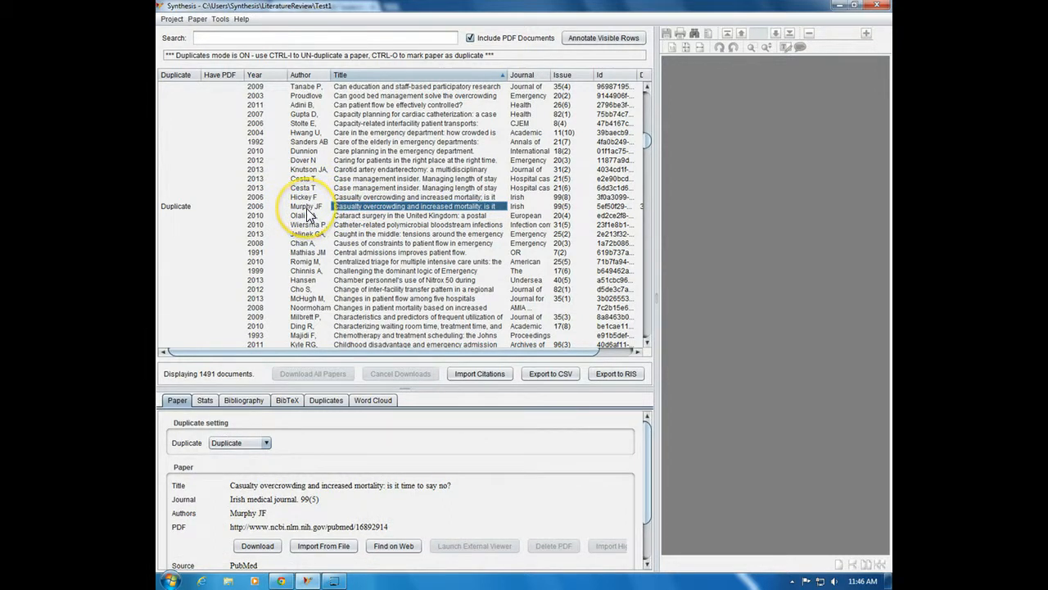
pyautogui.click(267, 444)
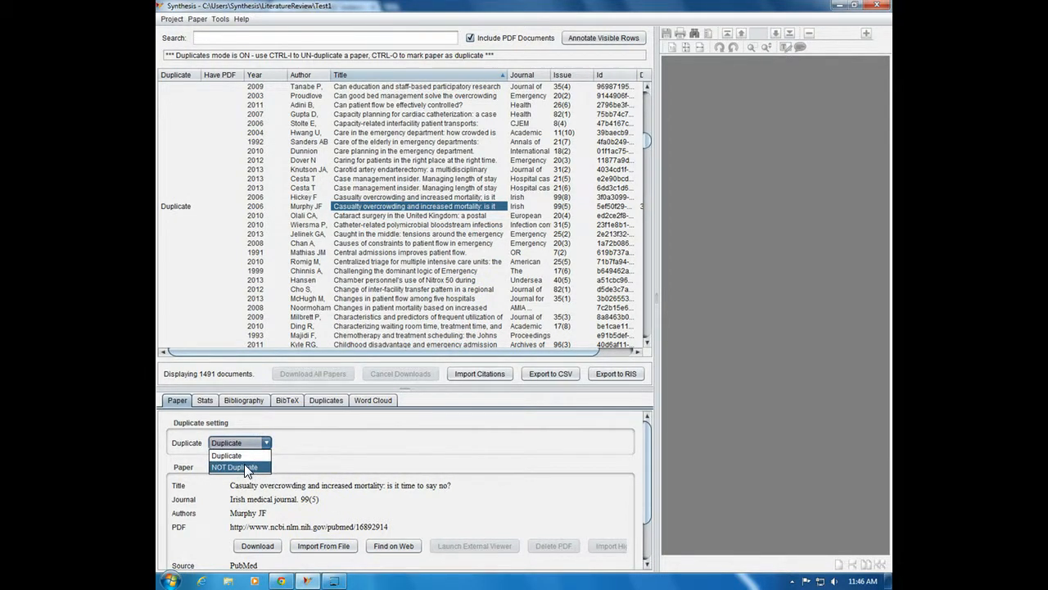
pyautogui.click(244, 465)
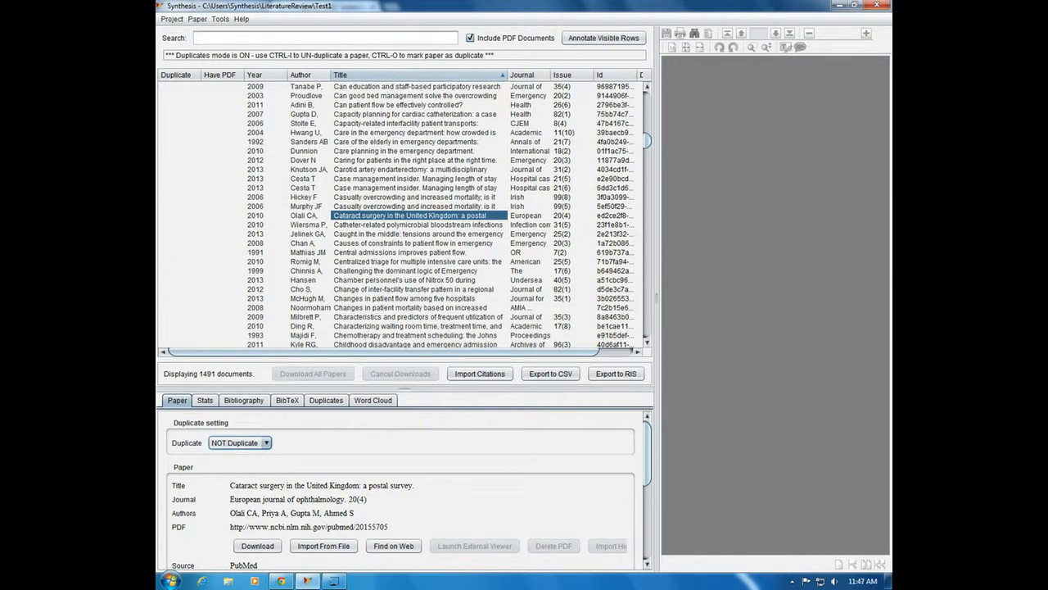
# Turn off Duplicates mode in the project settings and widen the Primary Abstract column to show its full heading
pyautogui.click(178, 22)
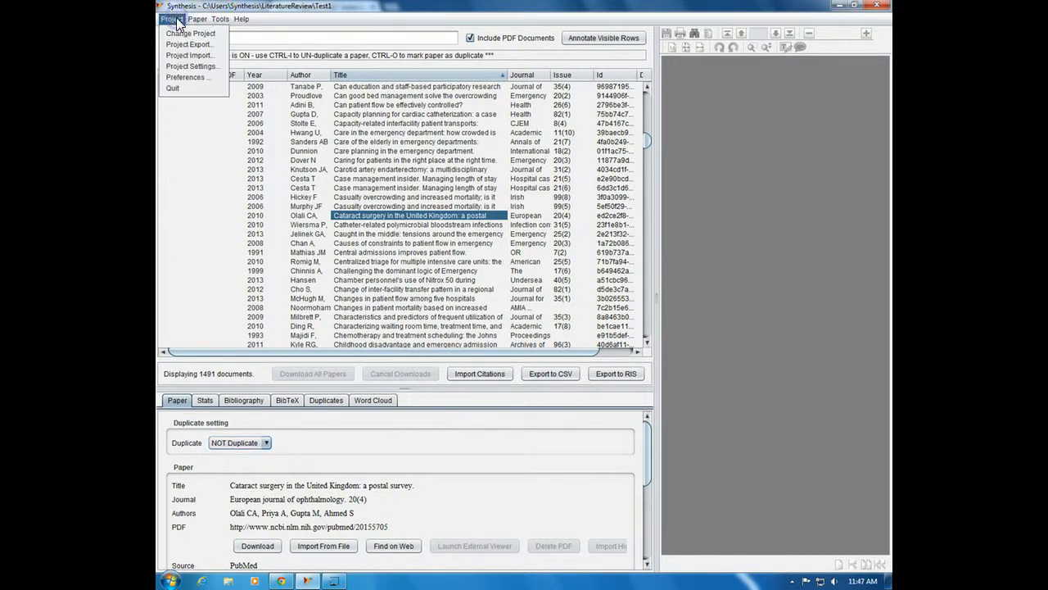
pyautogui.click(183, 66)
pyautogui.click(718, 81)
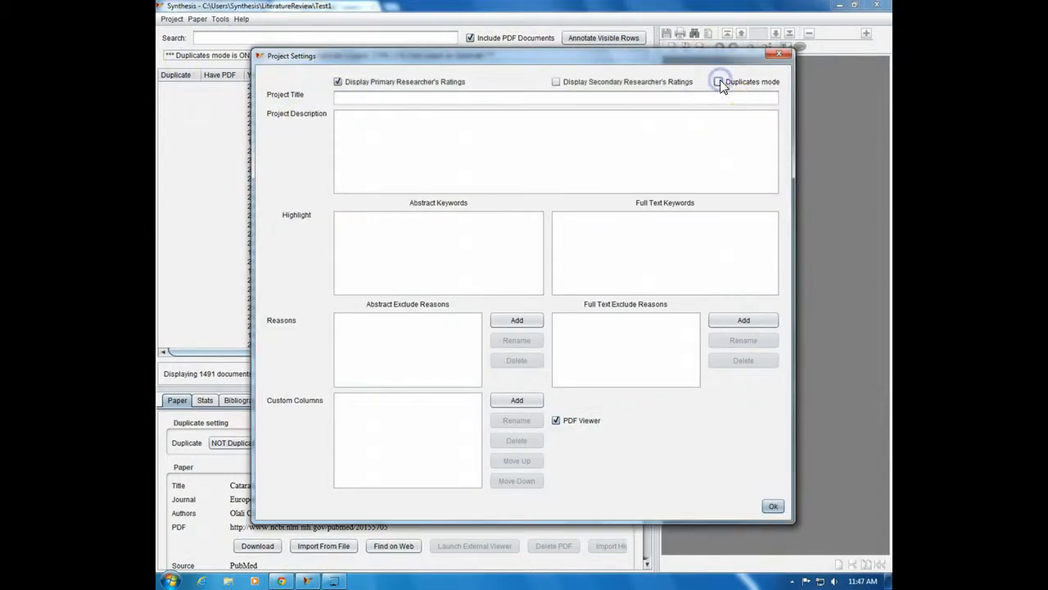
pyautogui.click(773, 507)
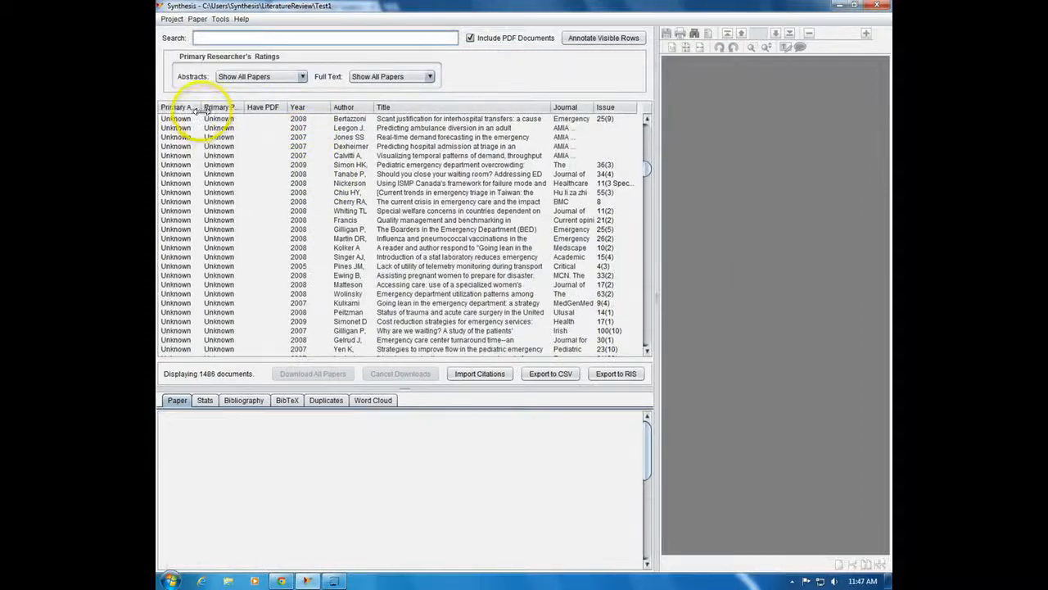
pyautogui.moveTo(200, 108); pyautogui.dragTo(231, 107)
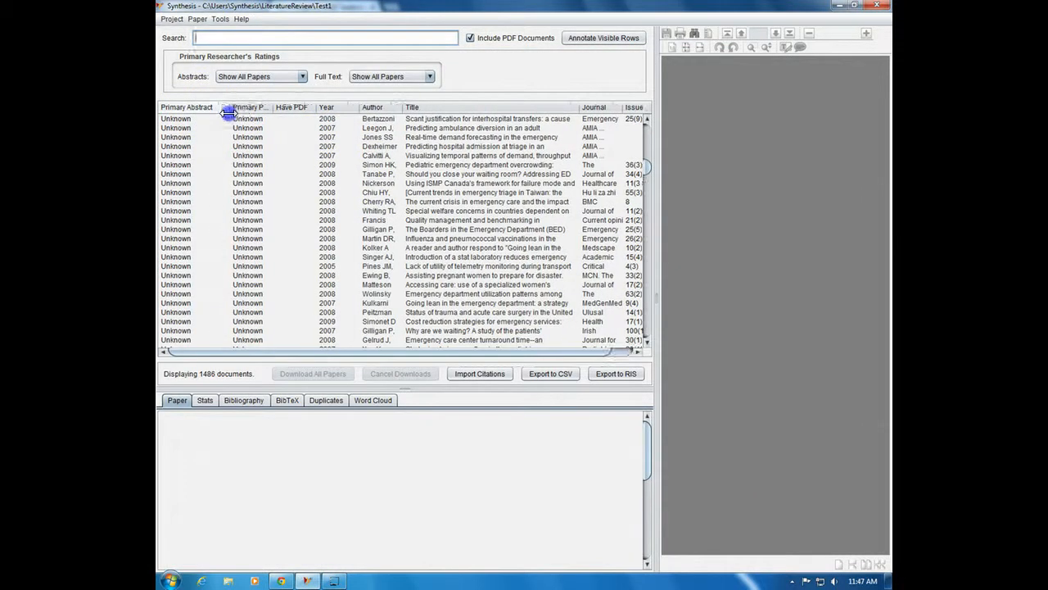